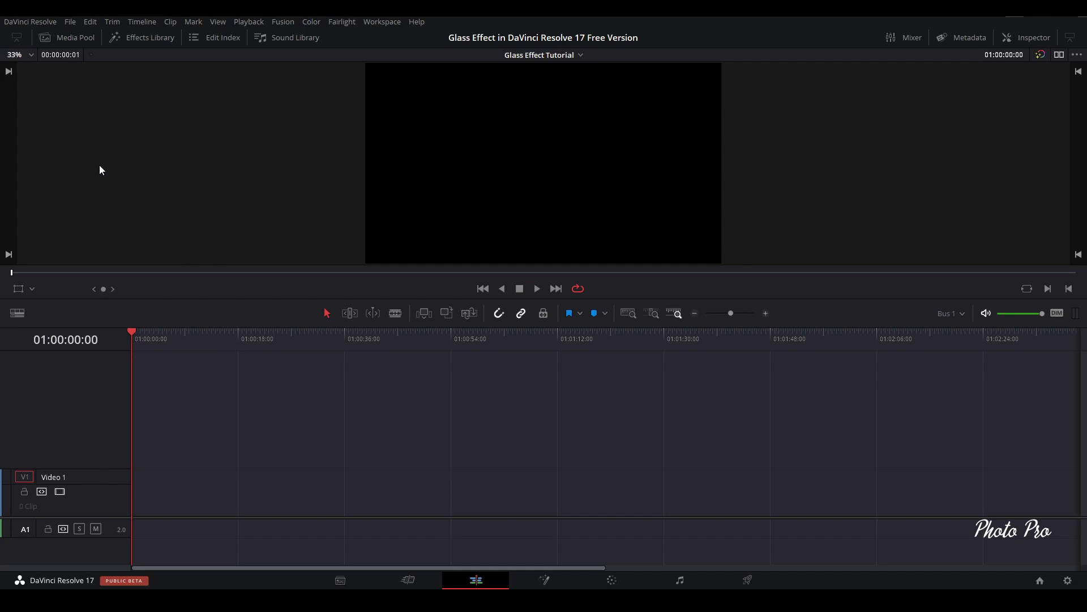
Place the clock-tower Building clip from the Media Pool onto Video 1.
click(75, 37)
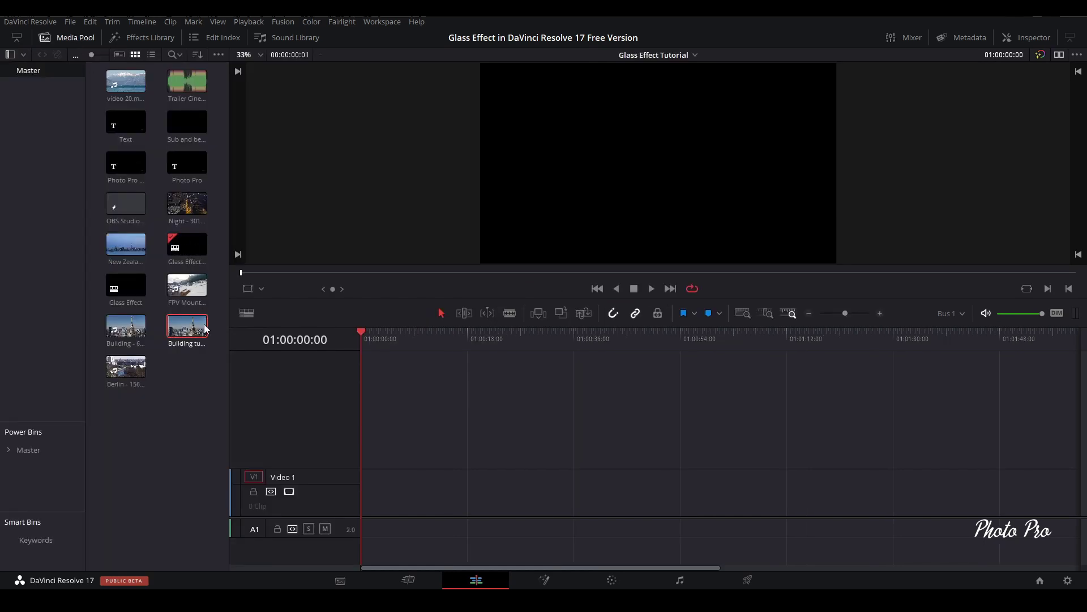
drag(188, 327, 376, 503)
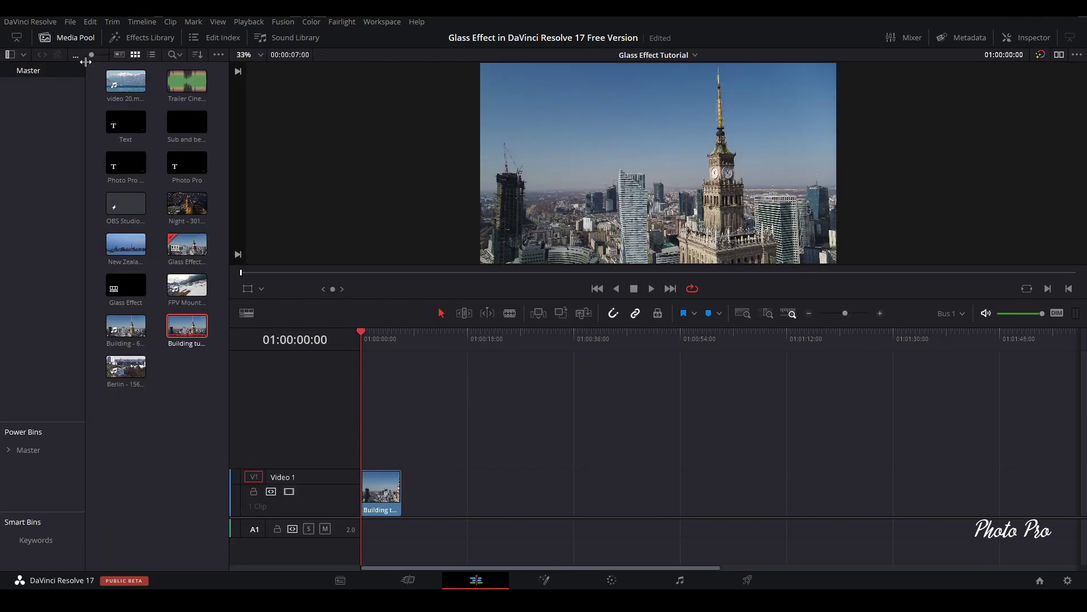
click(68, 38)
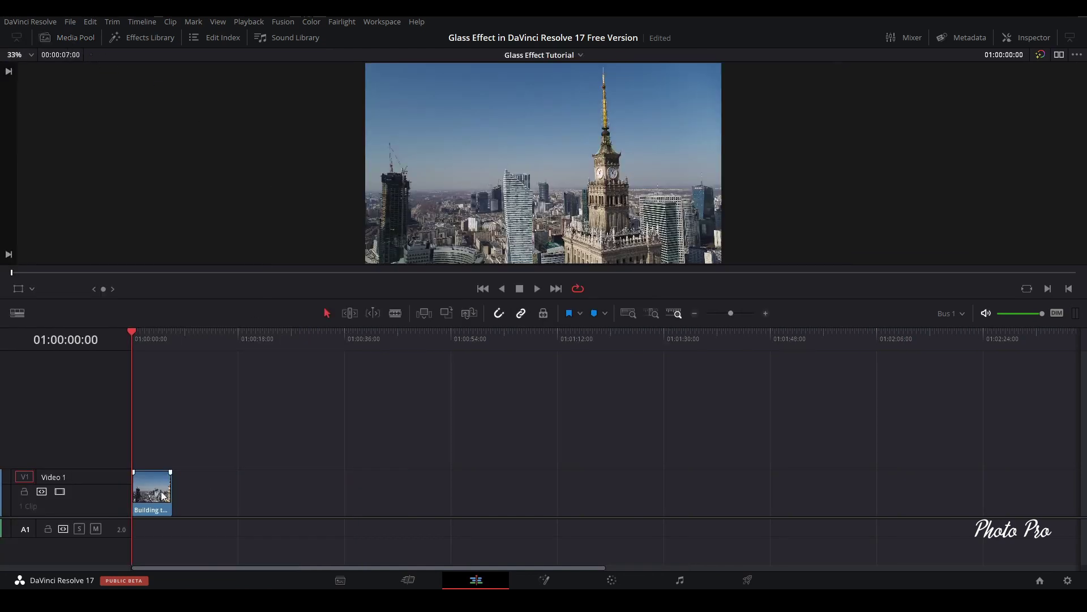
Return the playhead to 01:00:00:00 and bring the clip into Fusion.
click(158, 339)
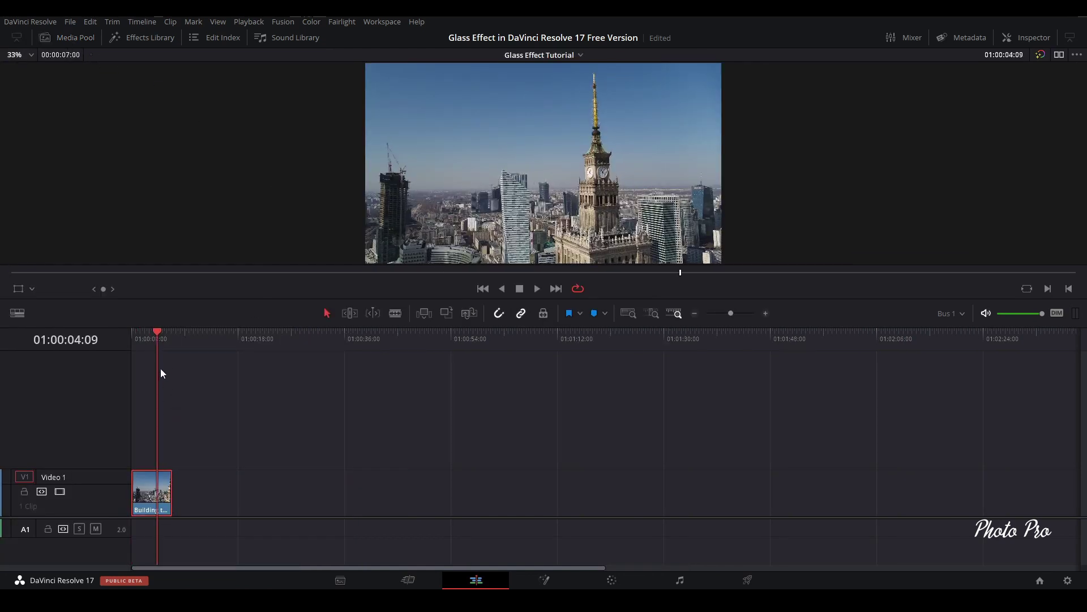
drag(157, 333, 132, 331)
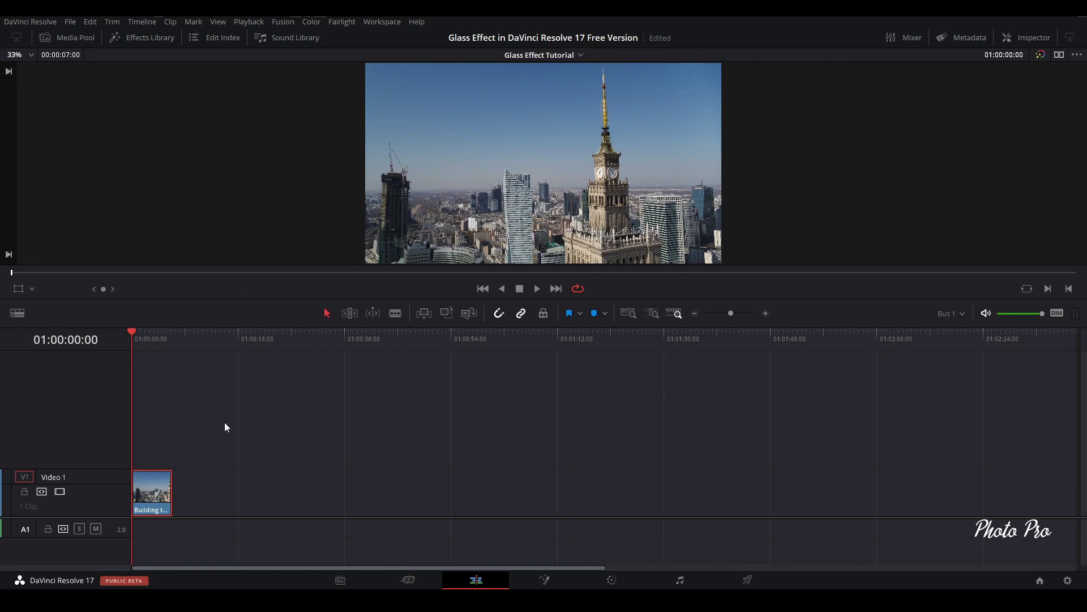
click(540, 581)
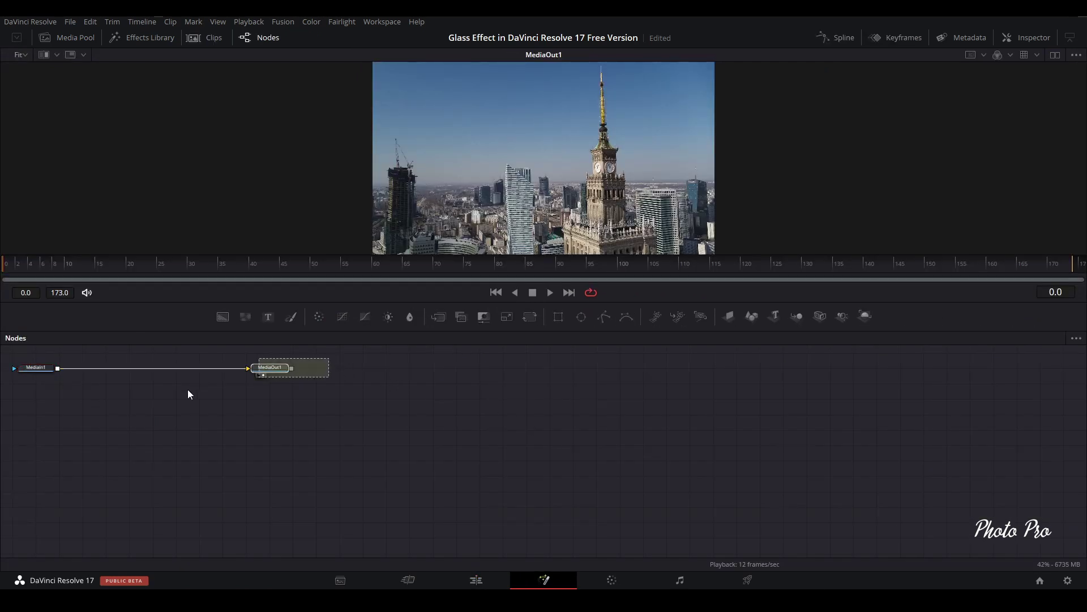
Spread MediaIn1 left and MediaOut1 right, then paste a second input copy, MediaIn1_1.
drag(188, 395, 463, 515)
click(665, 529)
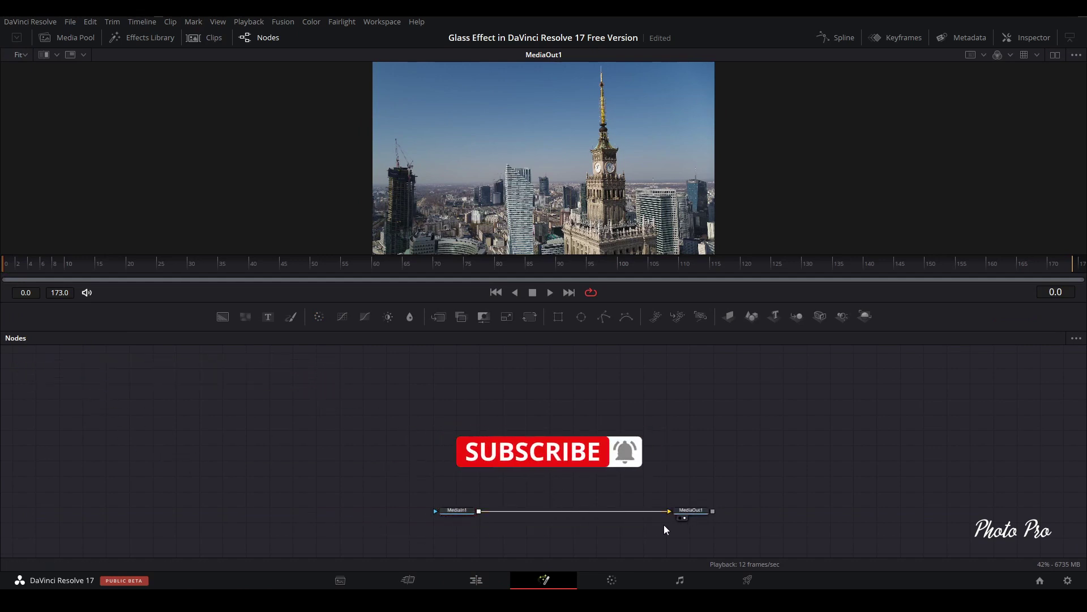
drag(691, 510, 789, 518)
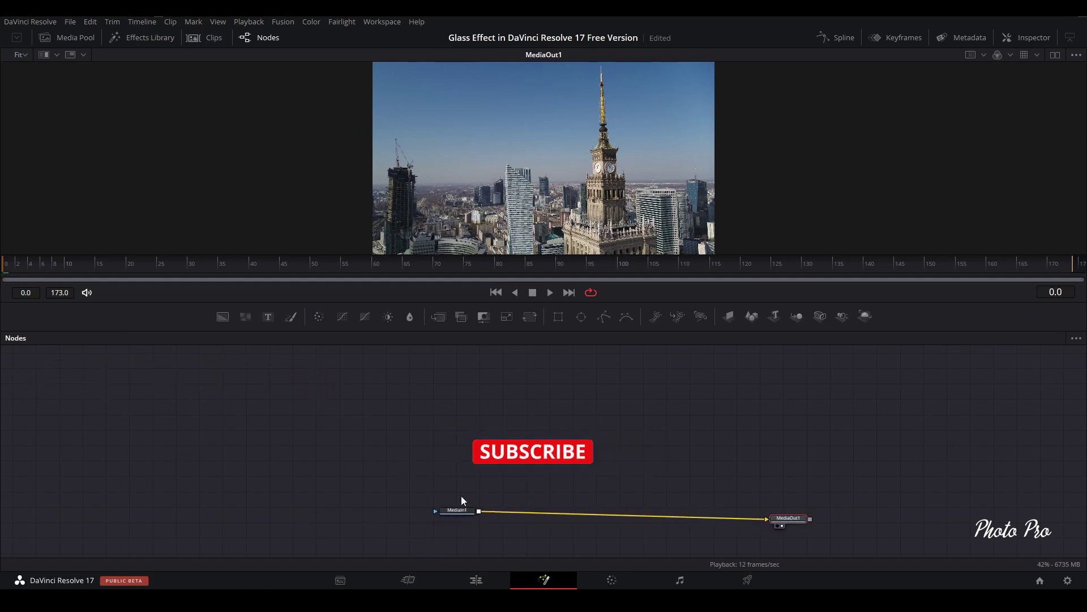
drag(460, 511, 289, 514)
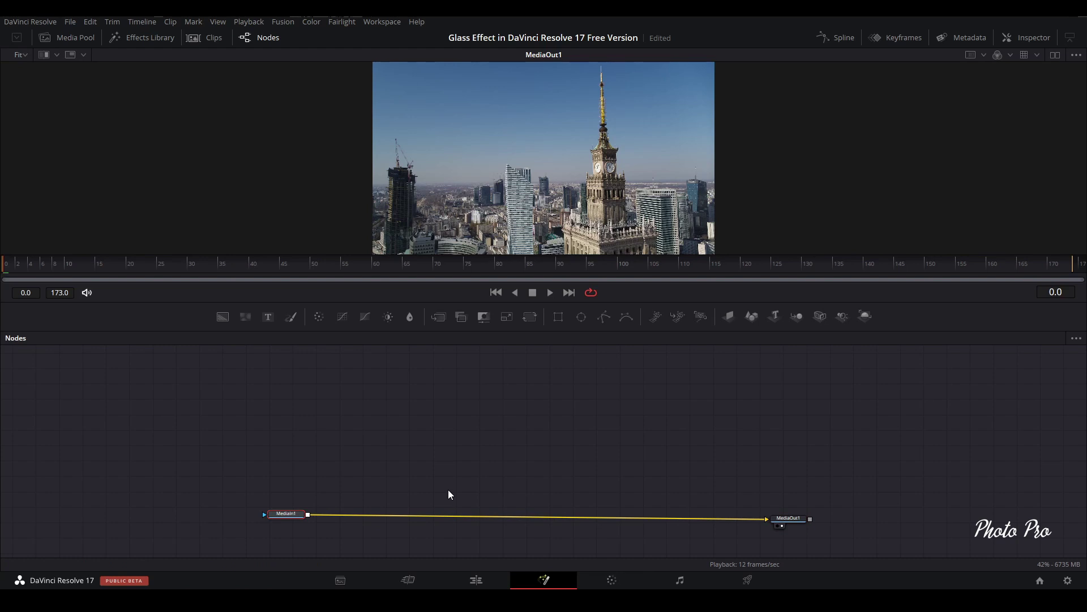
click(390, 453)
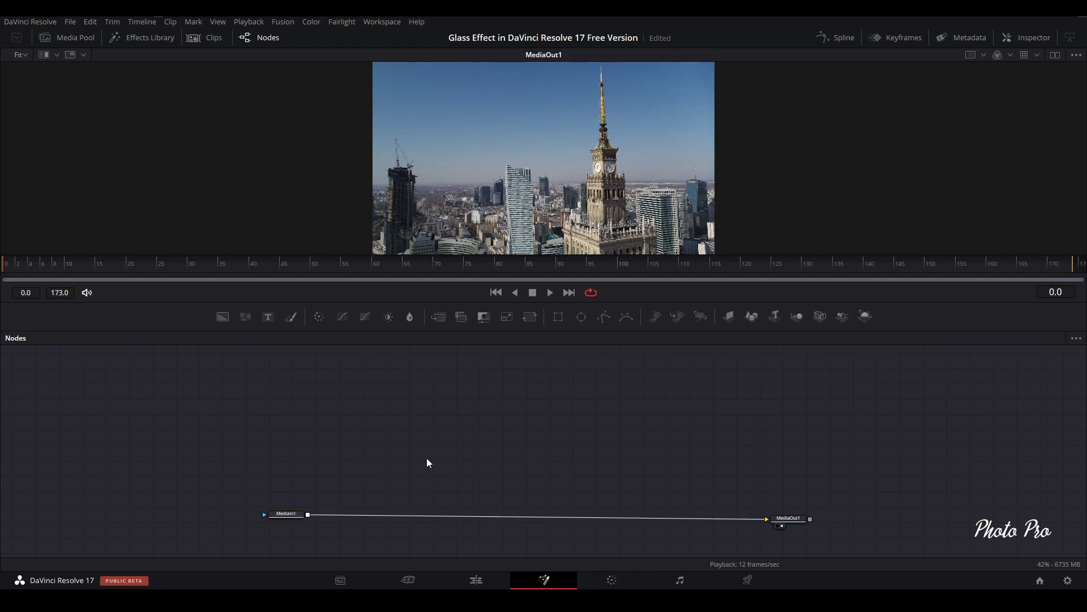
key(ctrl+v)
Merge MediaIn1_1 as foreground over MediaIn1 and position it just above Merge1.
drag(395, 458, 337, 483)
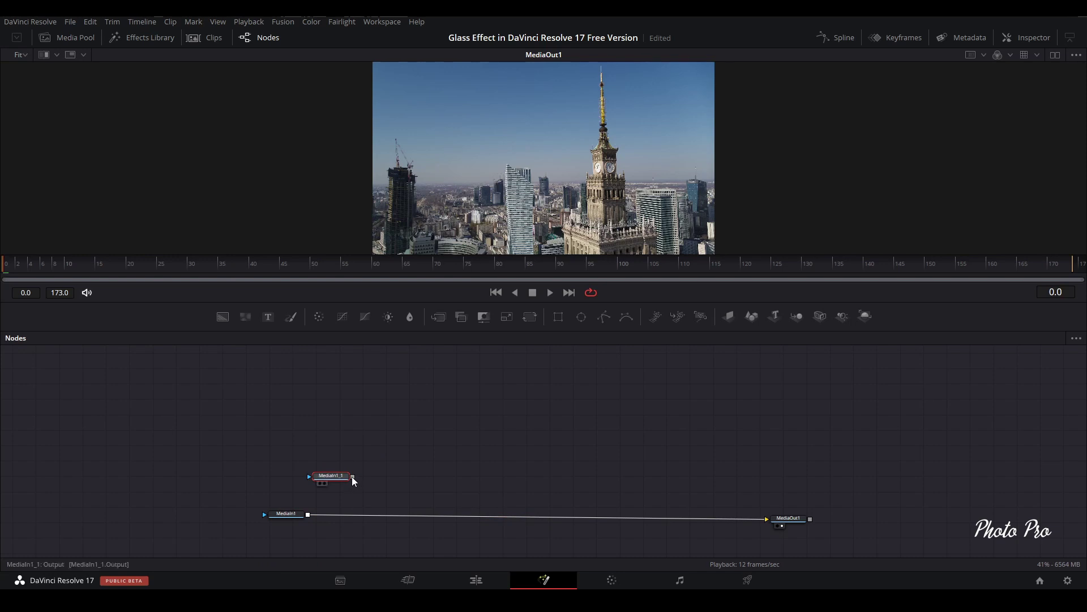
drag(352, 476, 309, 516)
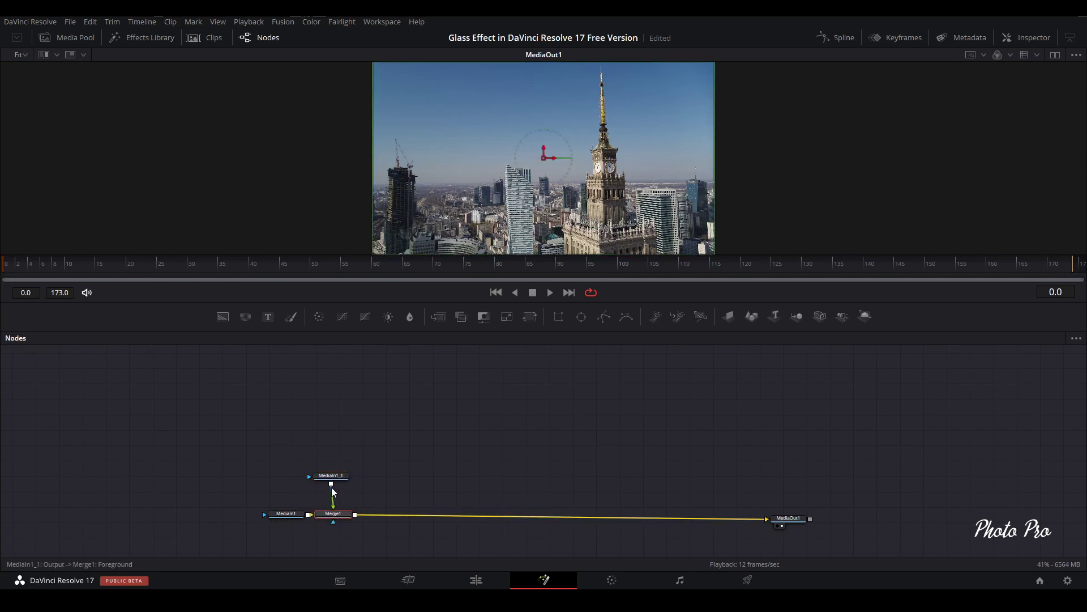
drag(337, 480, 334, 466)
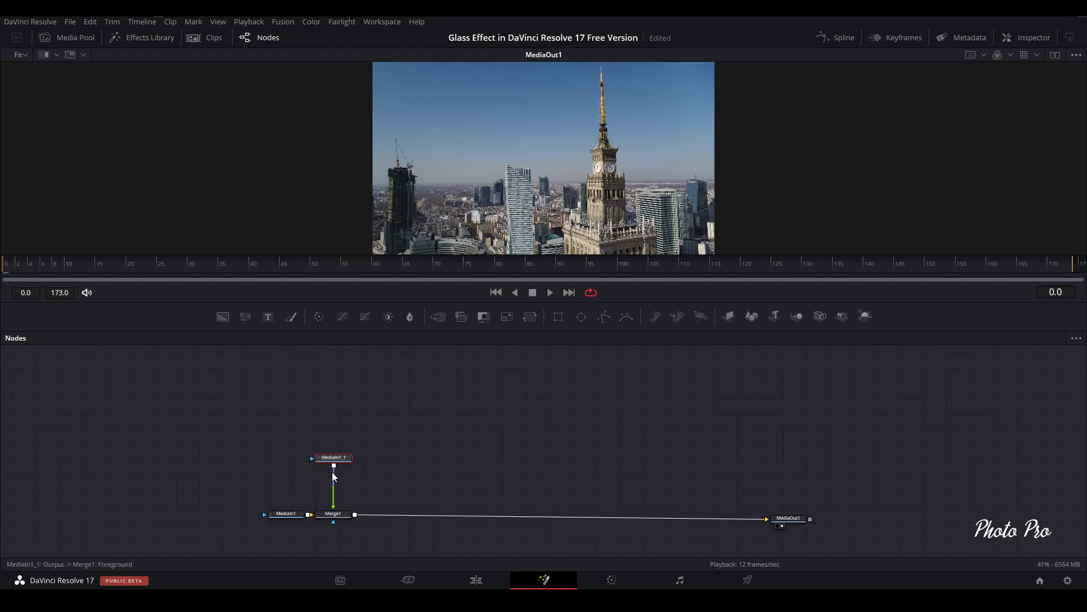
drag(335, 464, 335, 461)
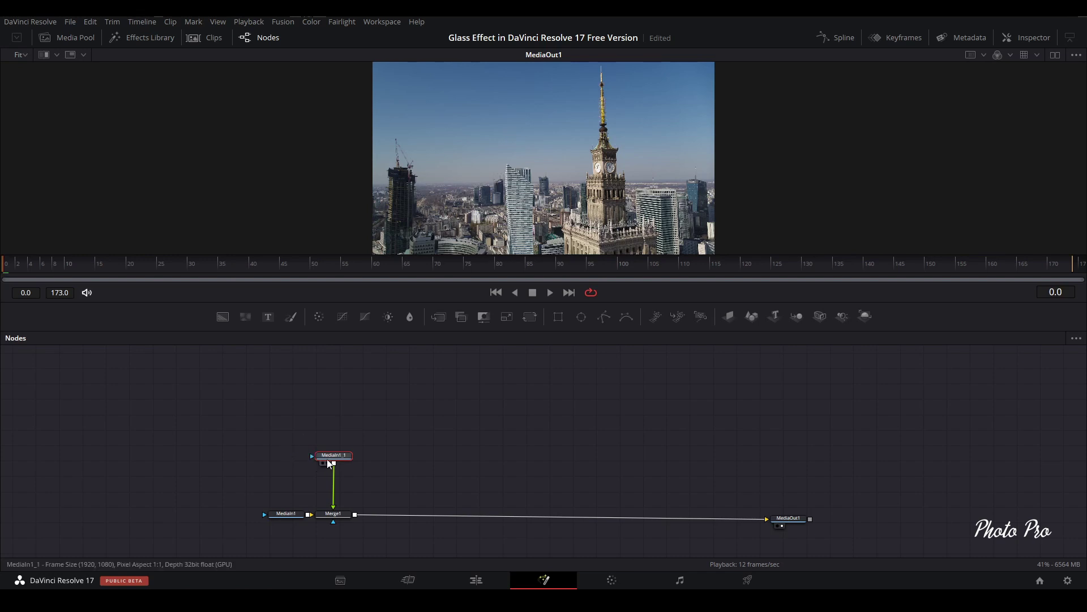
Add a Rectangle1 mask to MediaIn1_1, narrow it to a vertical strip, and compare viewers.
click(562, 319)
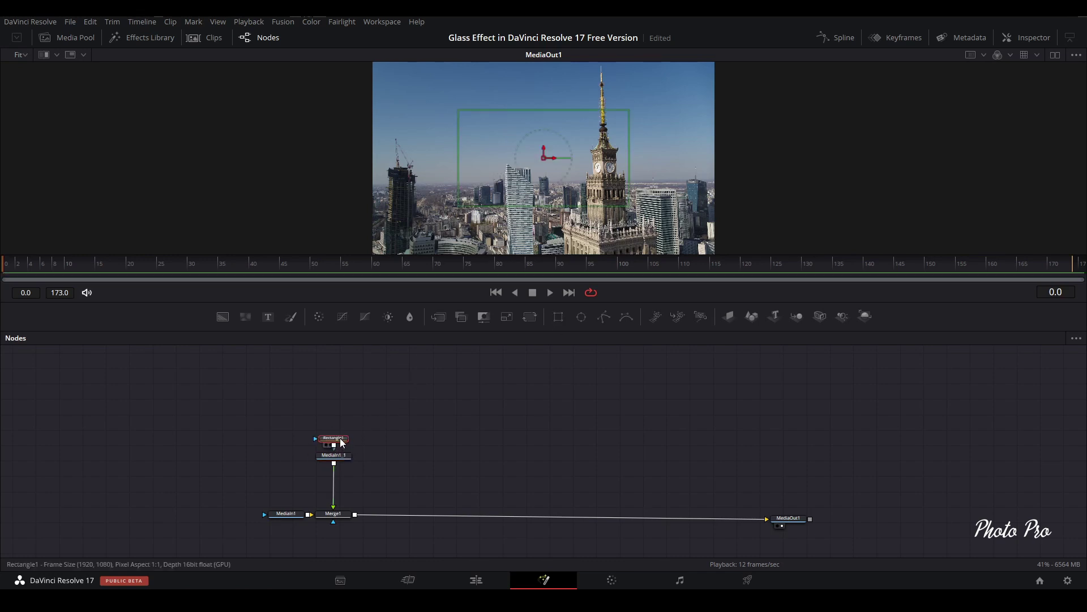
drag(341, 443, 342, 431)
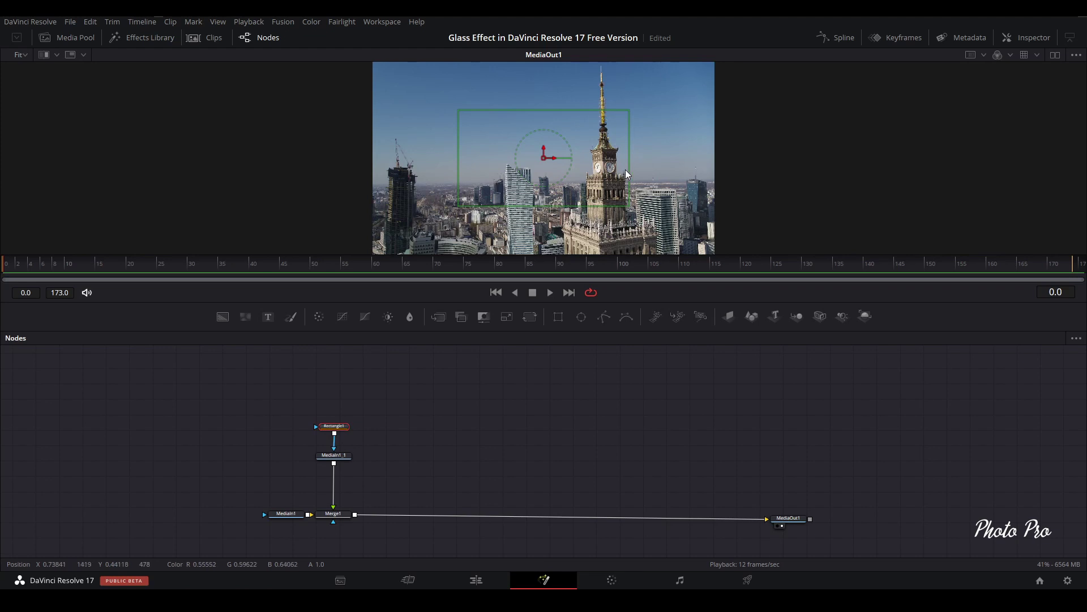
drag(627, 175, 546, 321)
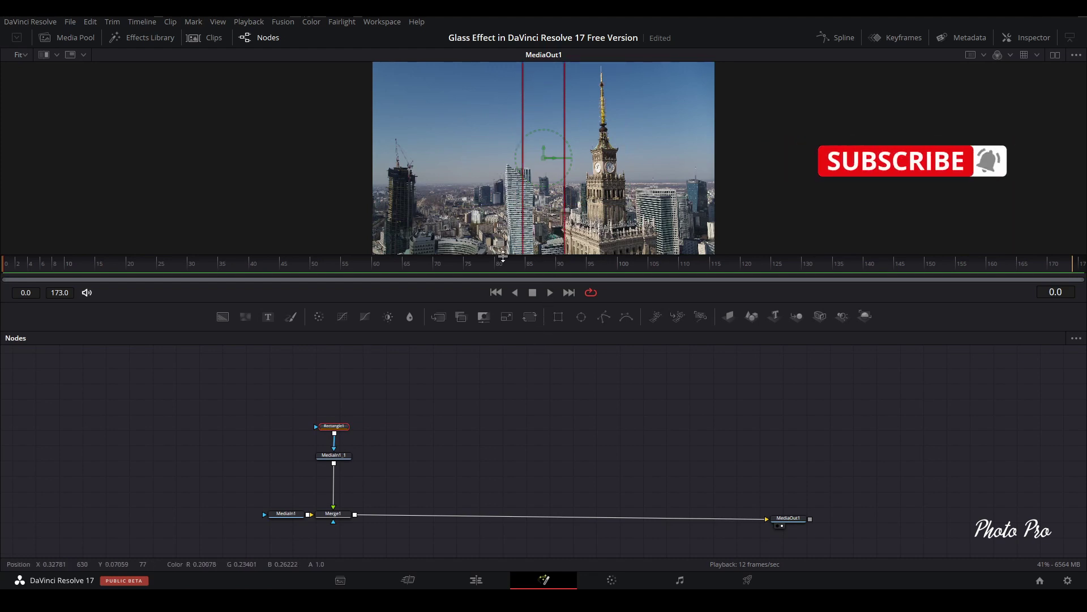
click(327, 463)
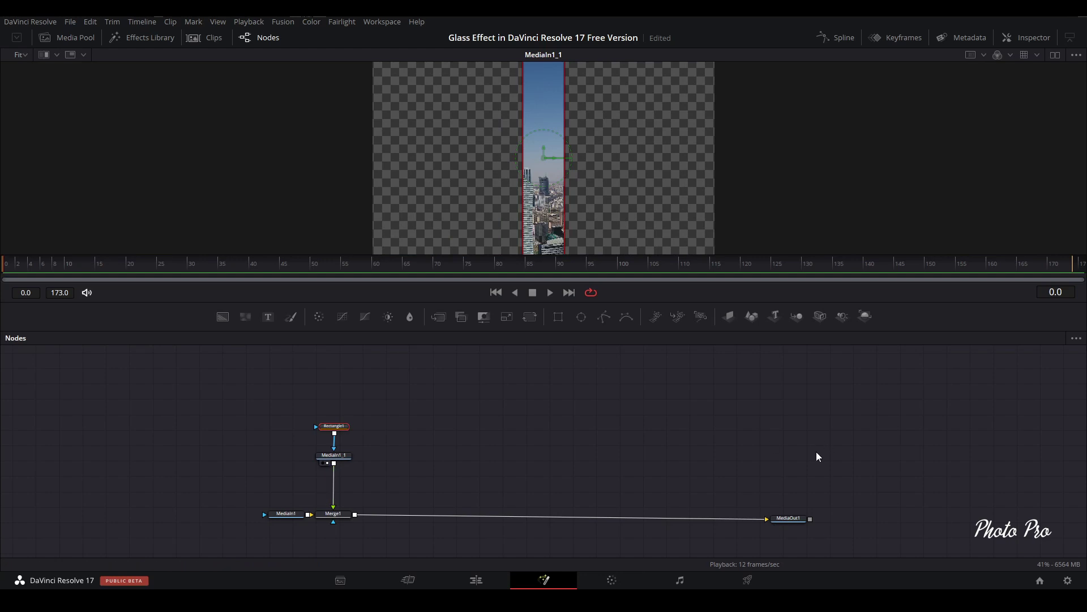
click(783, 526)
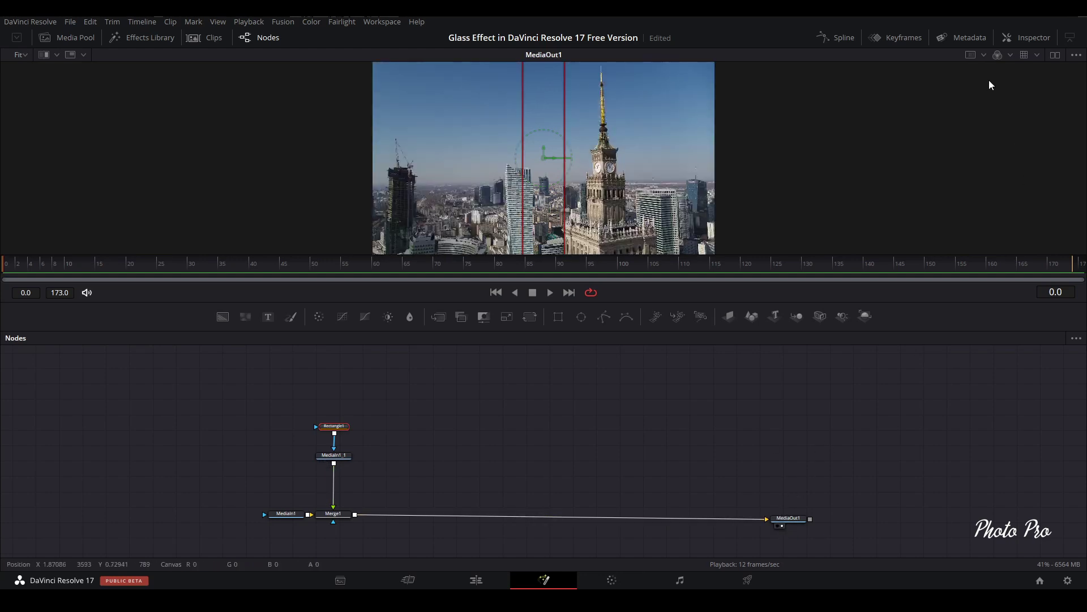
Set Rectangle1's Width to 0.08 and Height to 4 in the Inspector, then select MediaIn1_1.
click(1022, 39)
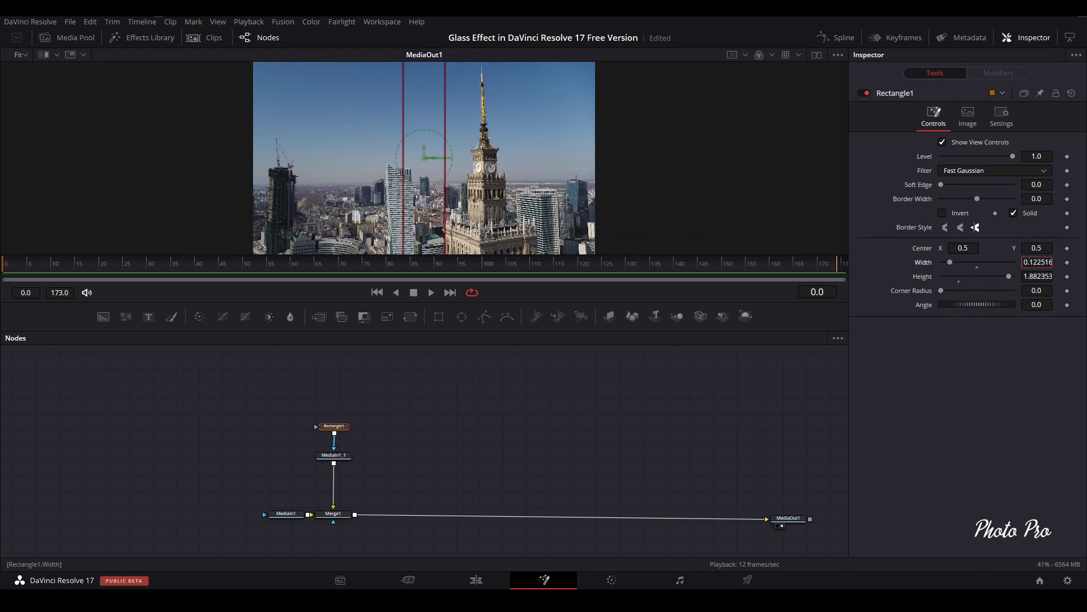
click(1026, 262)
key(BackSpace)
text(.08)
key(Tab)
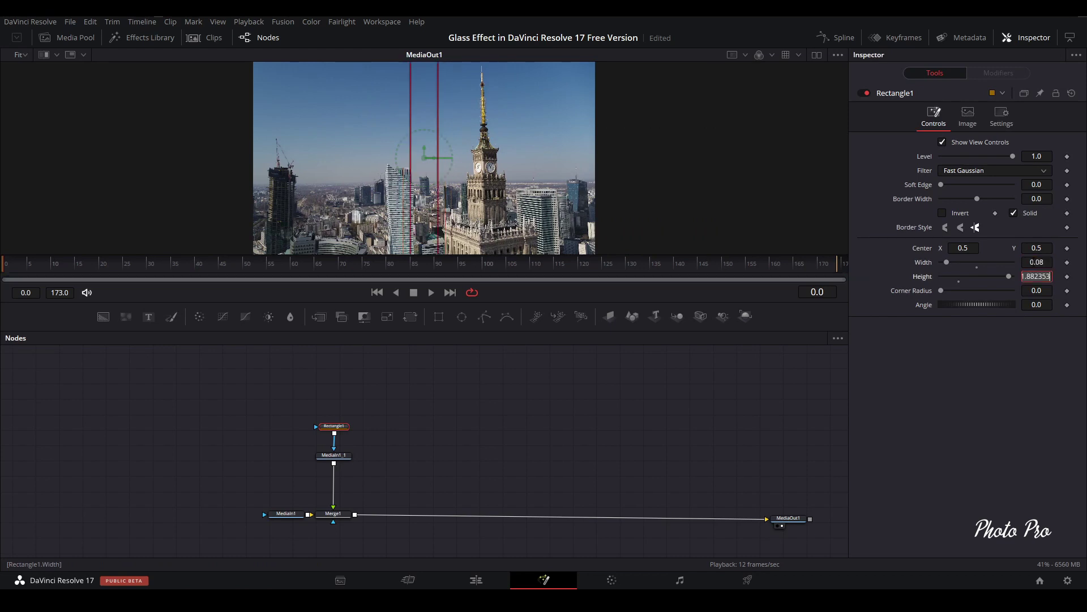
click(1039, 276)
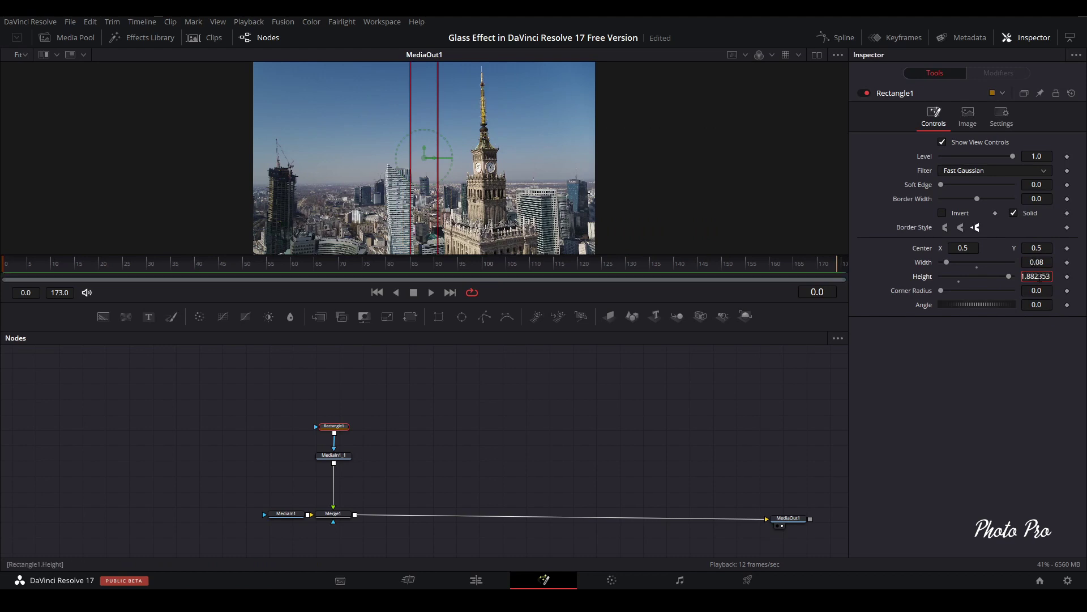
double_click(1039, 274)
text(4)
key(Tab)
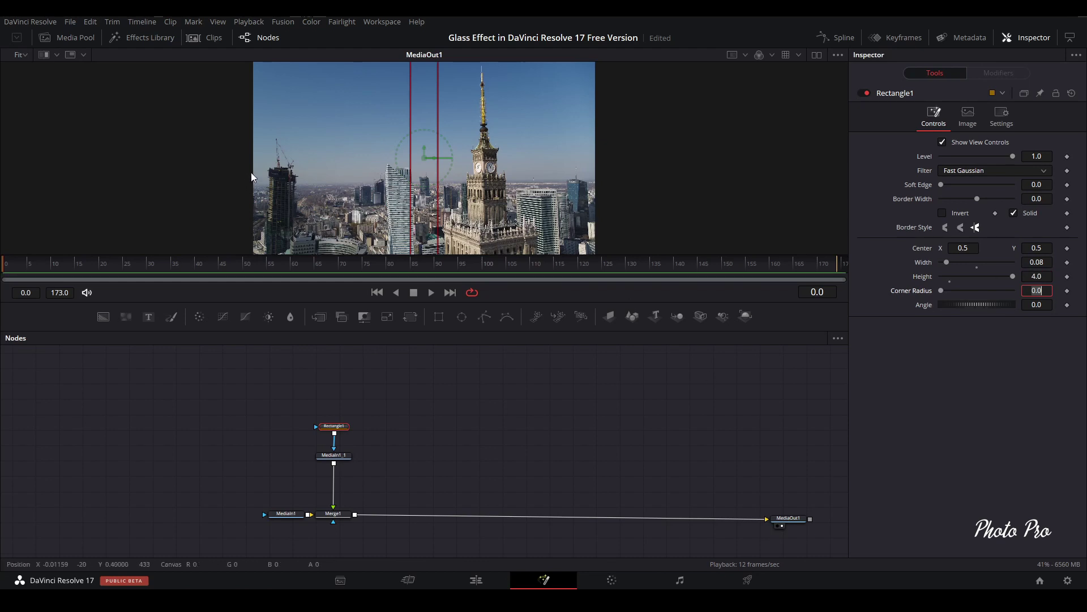
scroll(232, 154, down, 5)
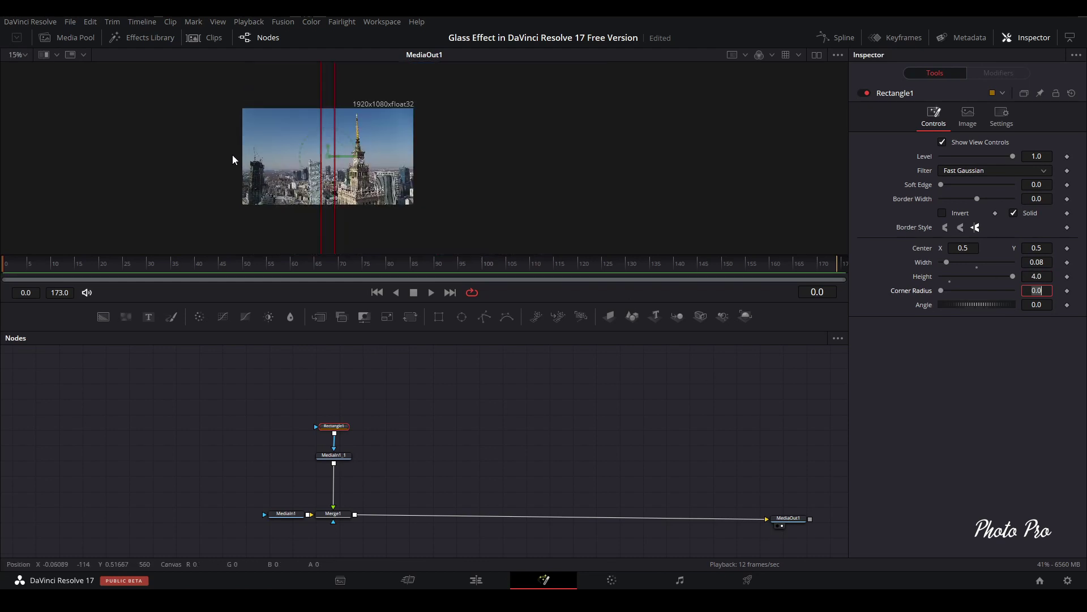
scroll(232, 159, down, 2)
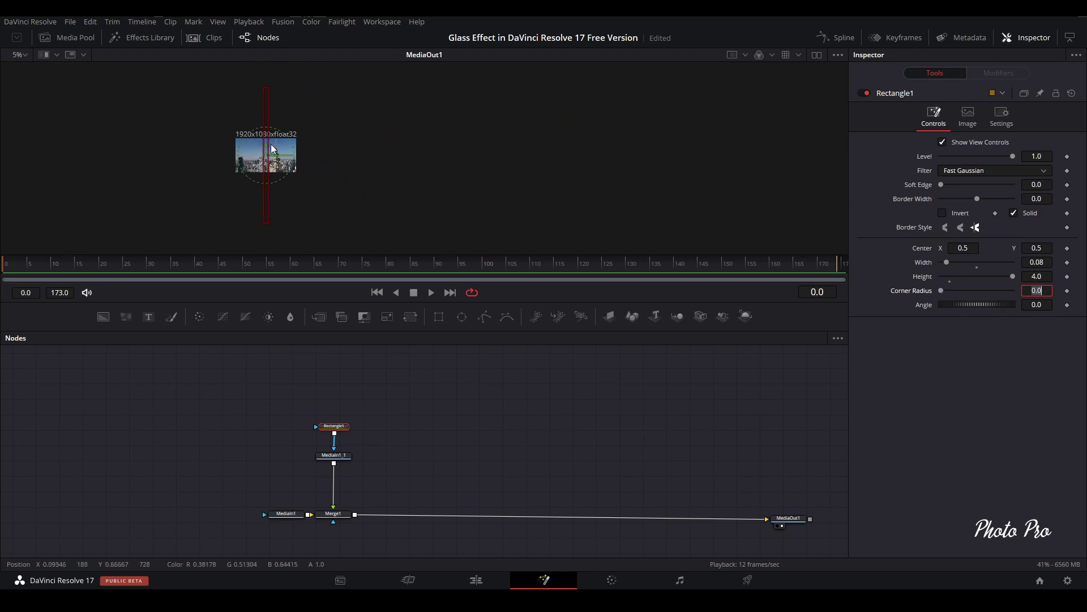
scroll(249, 160, up, 2)
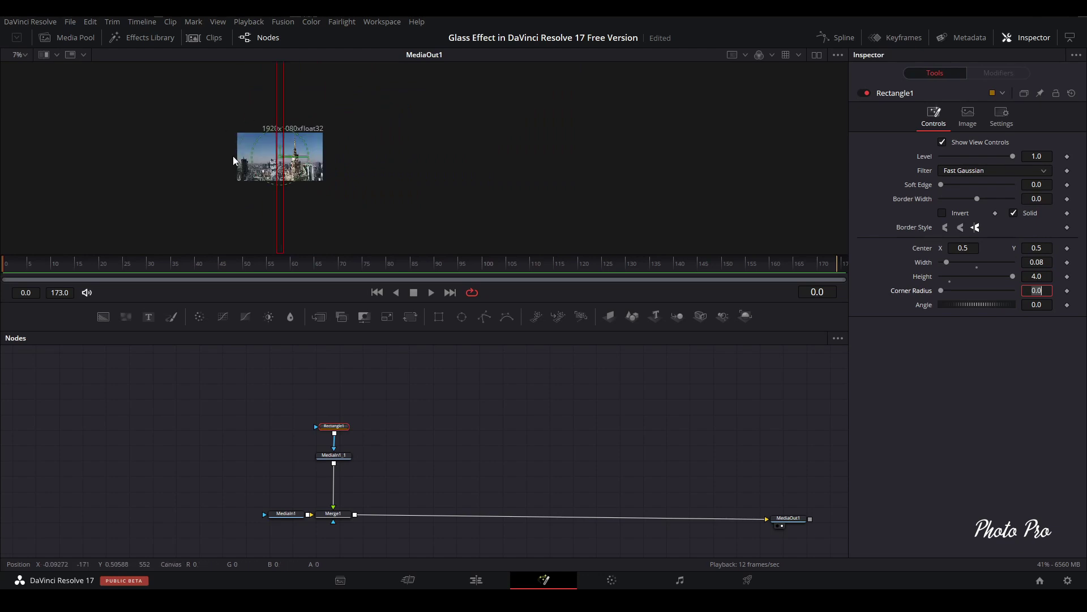
scroll(253, 162, up, 5)
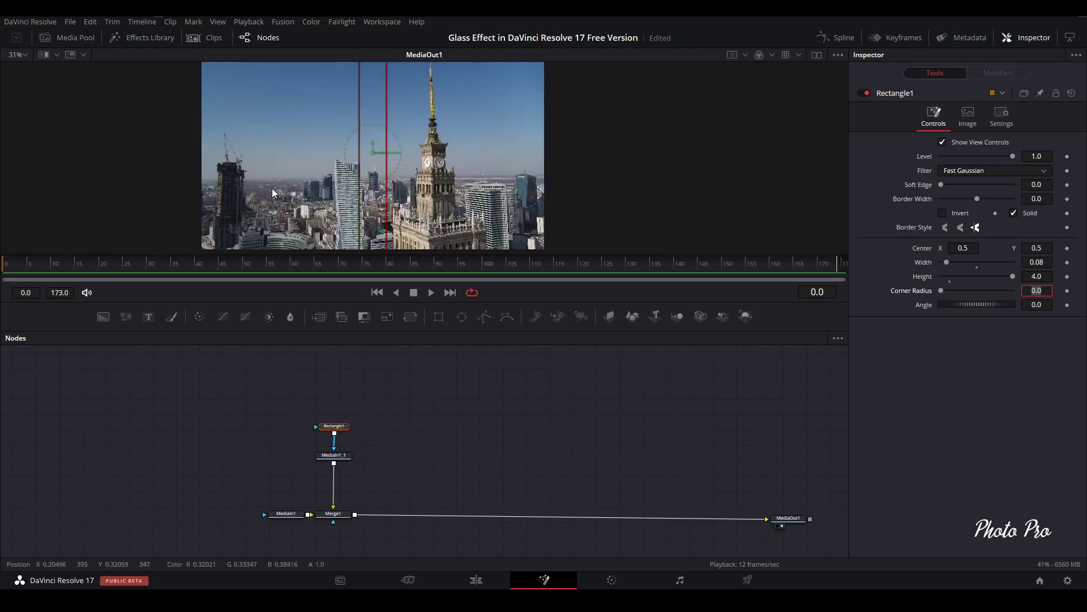
click(330, 461)
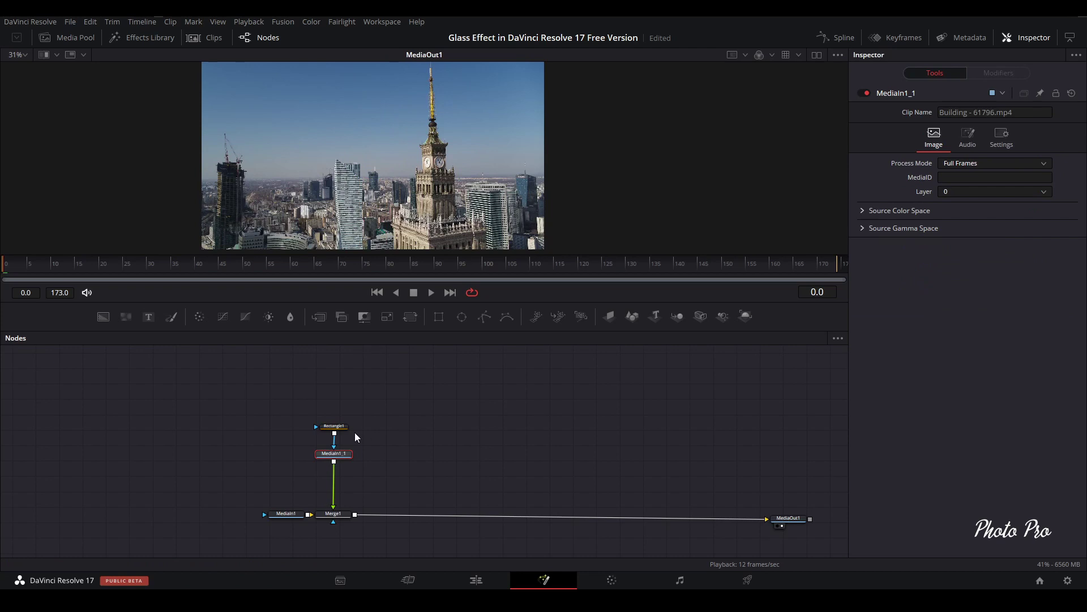
Insert Transform1 between MediaIn1_1 and Merge1 and scale the strip to Size 1.38.
drag(348, 433, 348, 426)
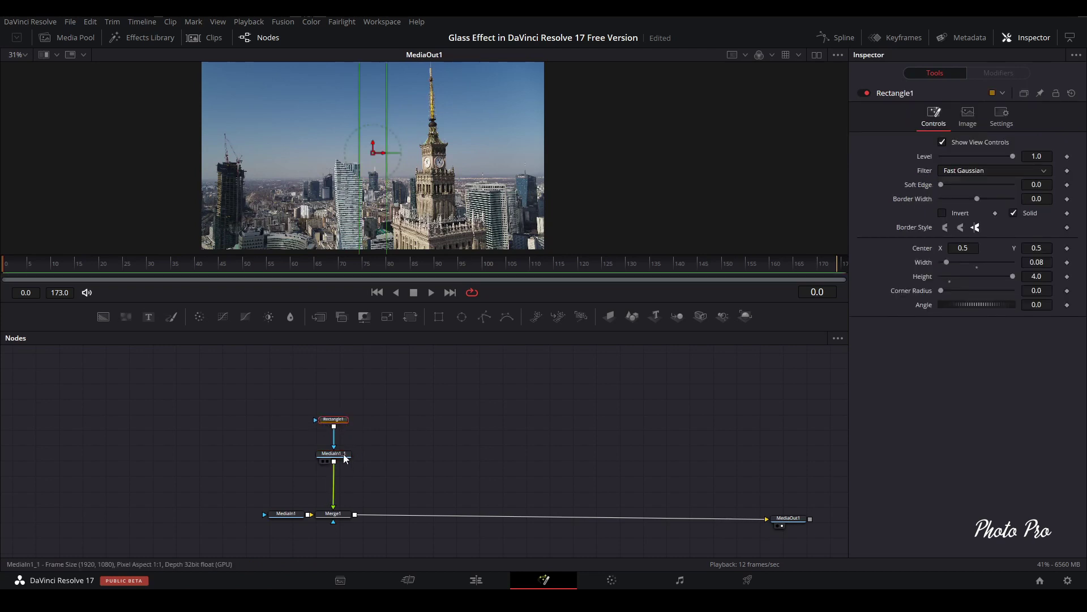
click(410, 316)
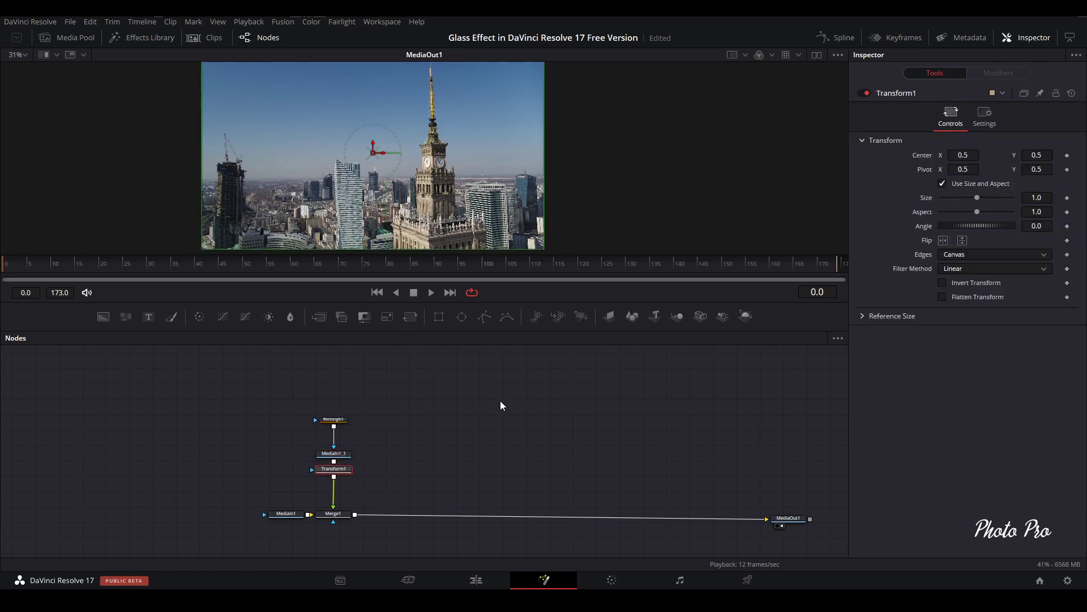
drag(338, 473, 338, 484)
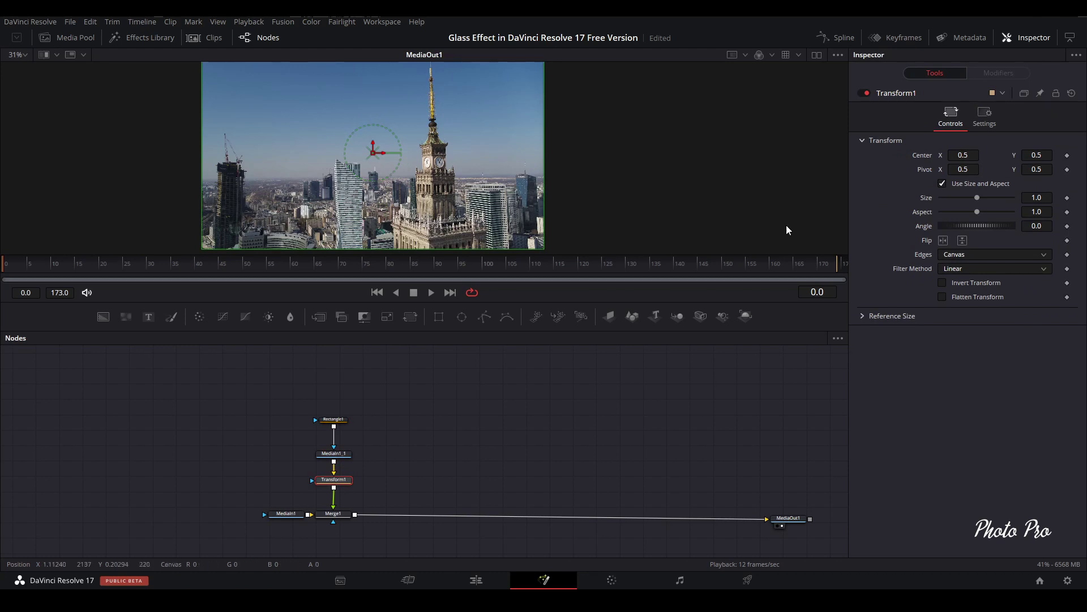
drag(977, 200, 980, 200)
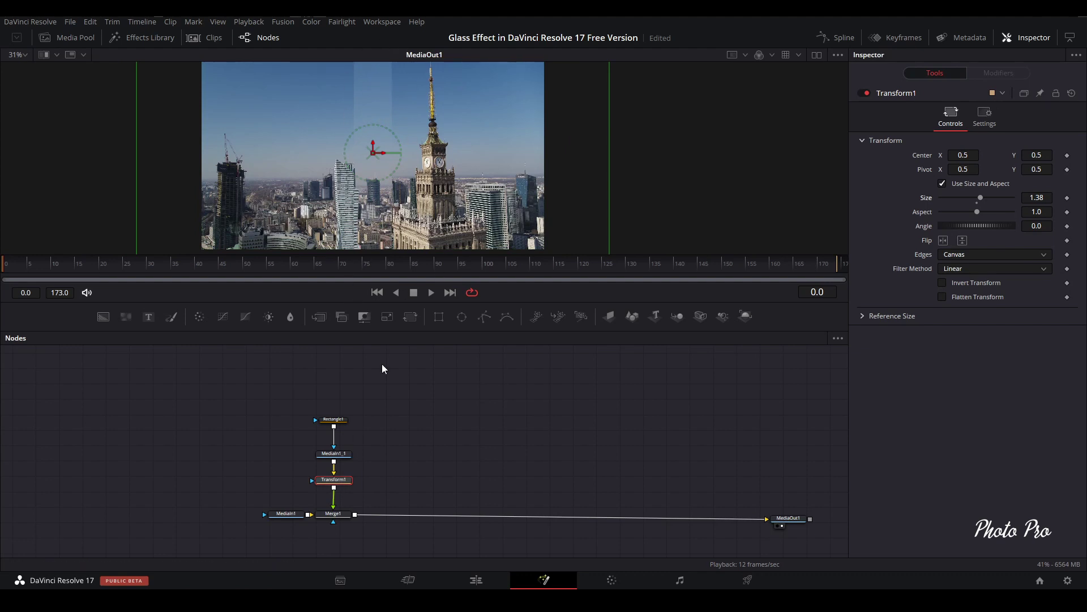
Select only Transform1 and bring up the tool search to add a node.
drag(299, 405, 348, 465)
click(343, 456)
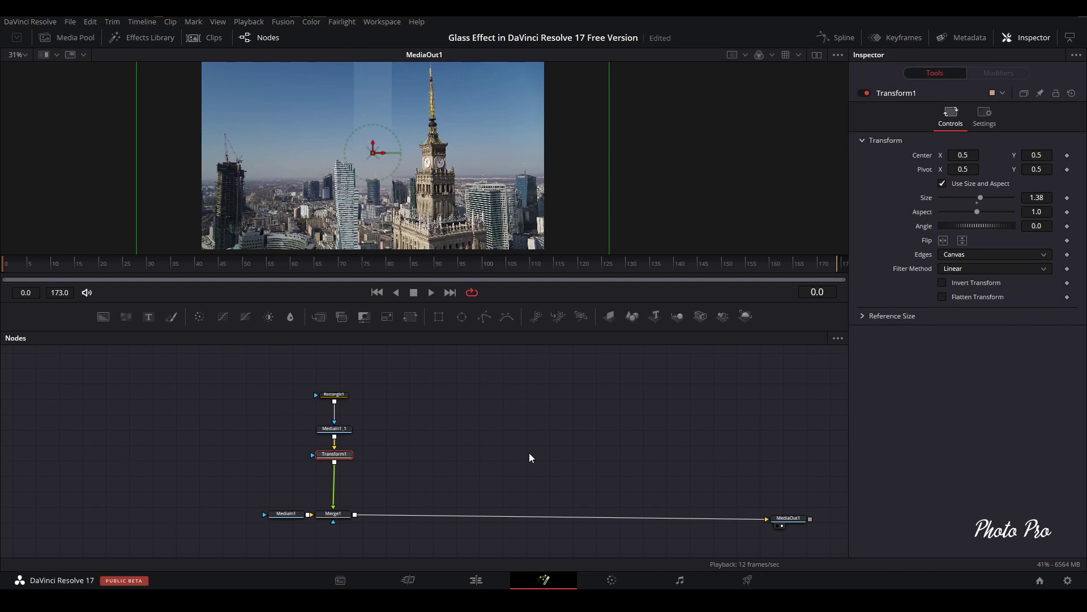
key(shift+space)
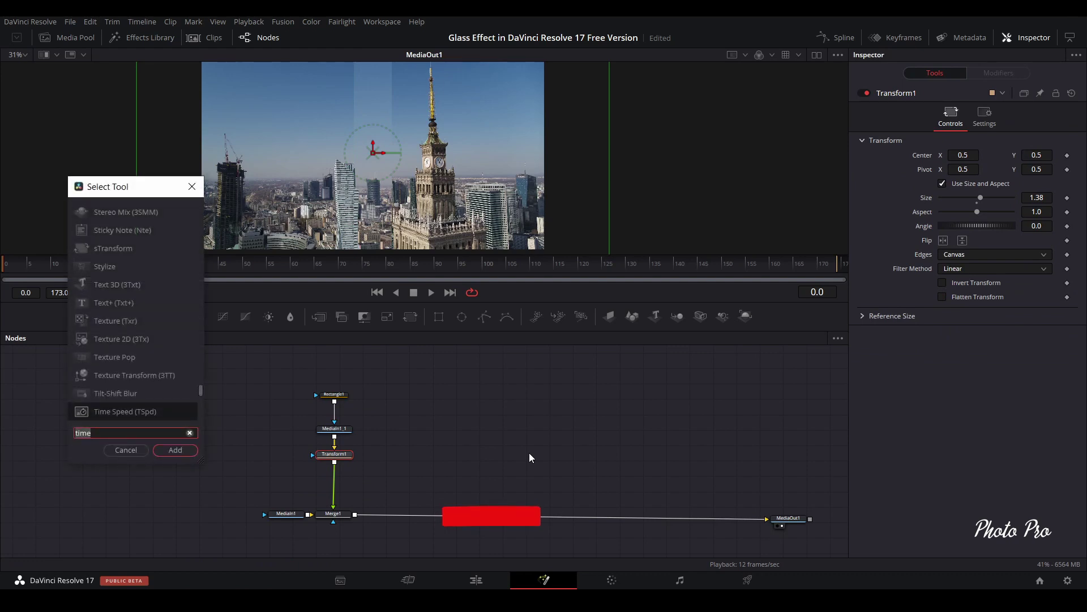
Add a Shadow1 node after Transform1 with Softness 0.00827 and Alpha 0.795.
text(sh)
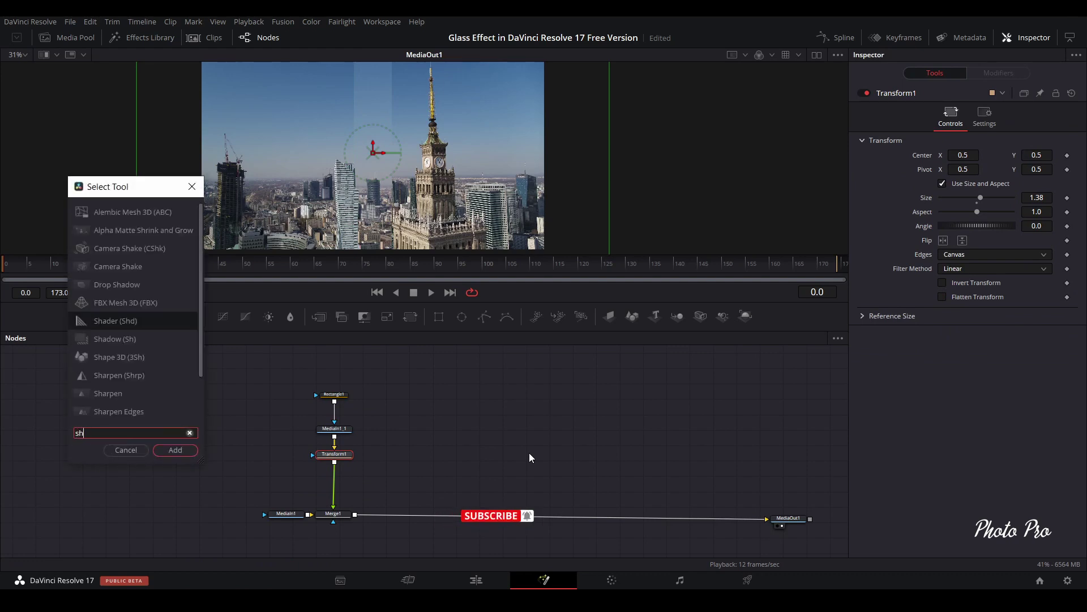
text(ado)
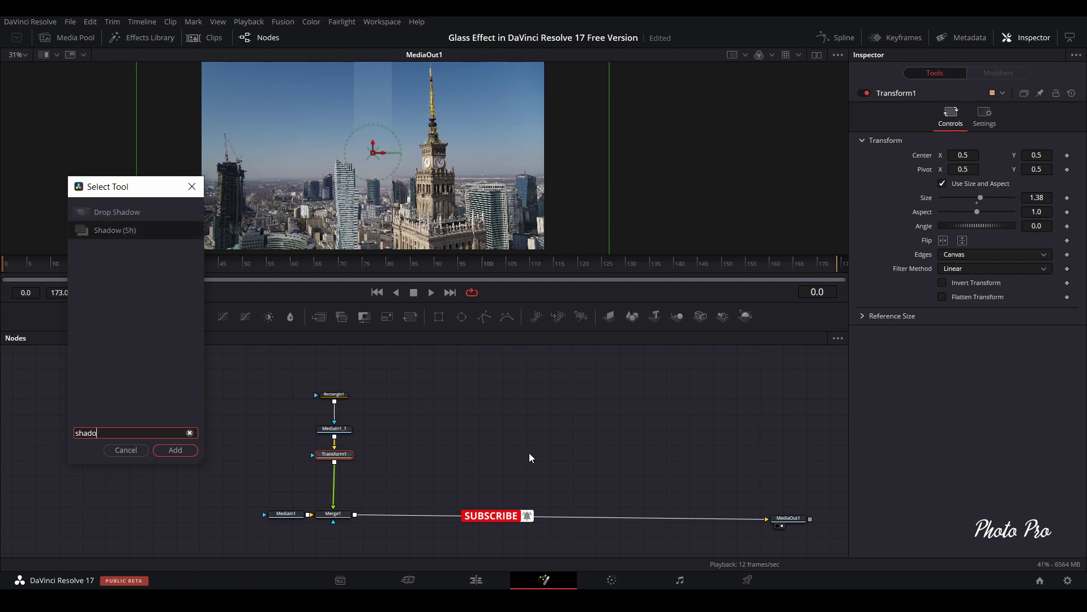
key(BackSpace)
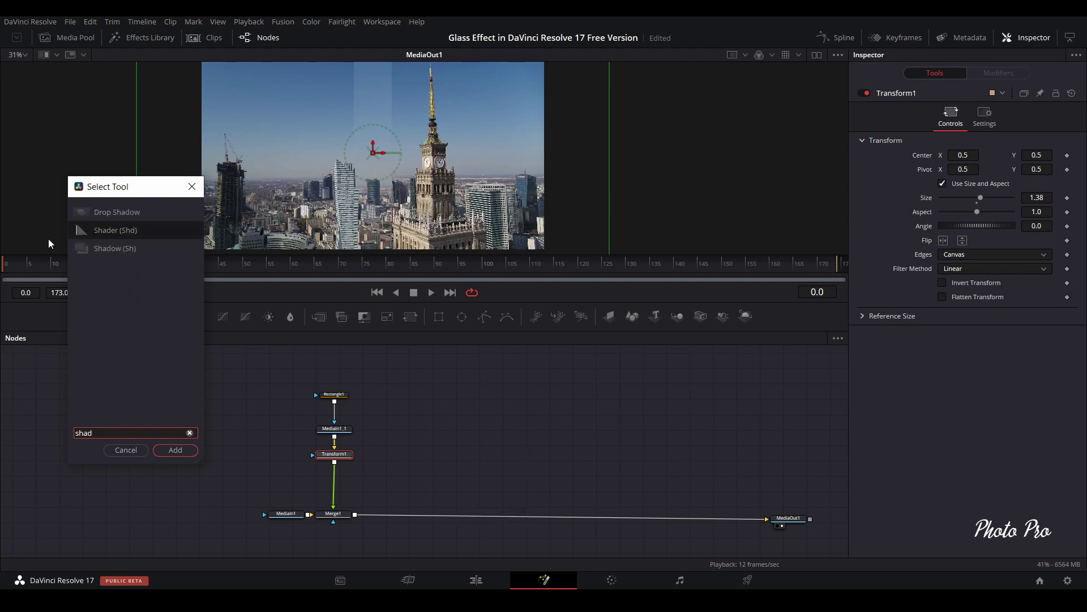
click(108, 247)
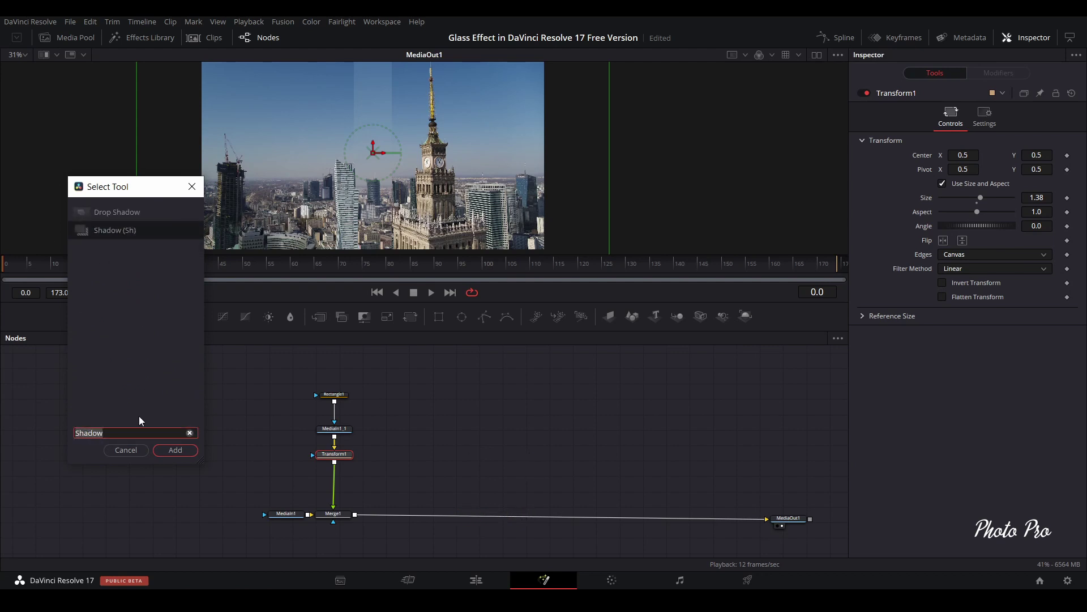
click(177, 452)
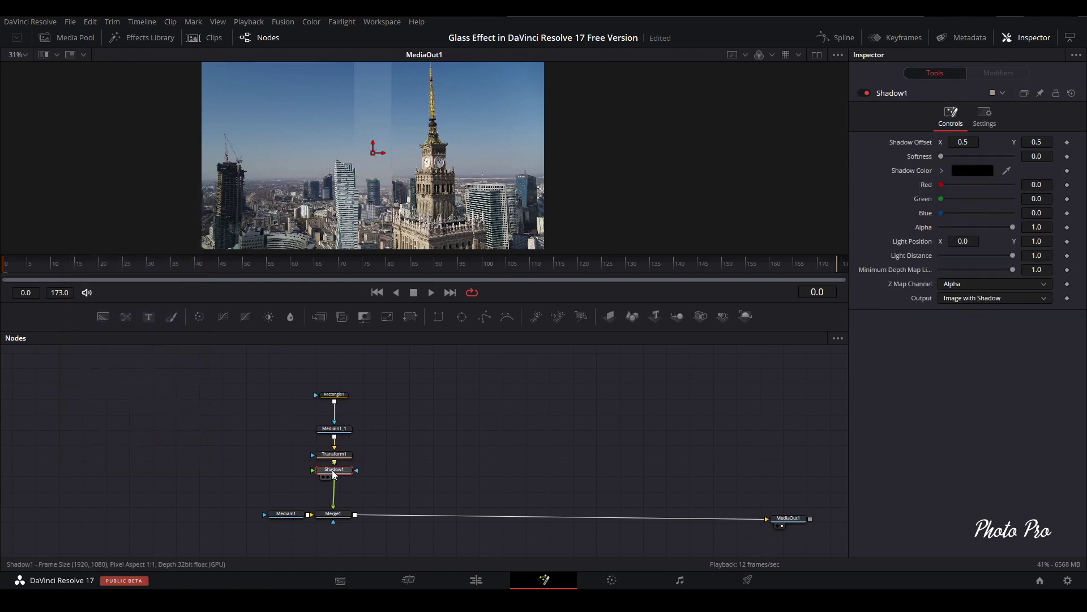
drag(332, 486, 336, 486)
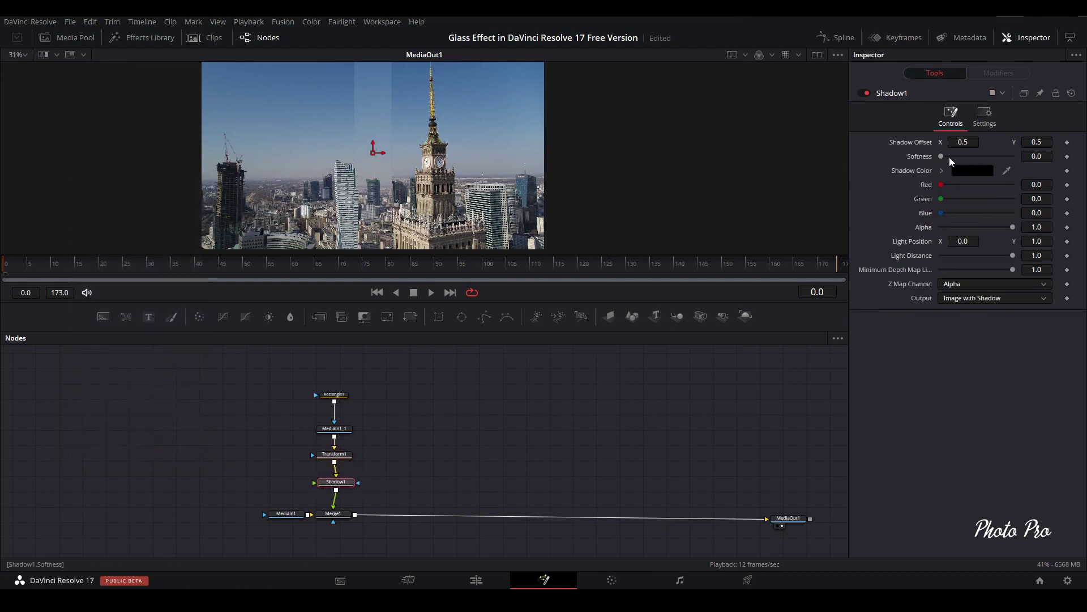
drag(940, 155, 966, 142)
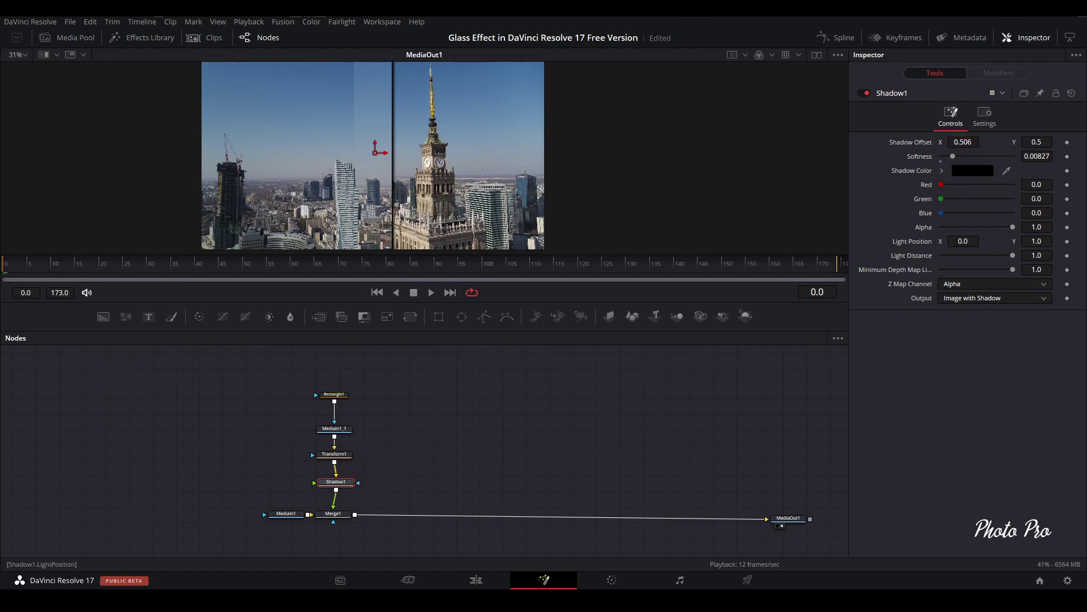
drag(1011, 229, 995, 231)
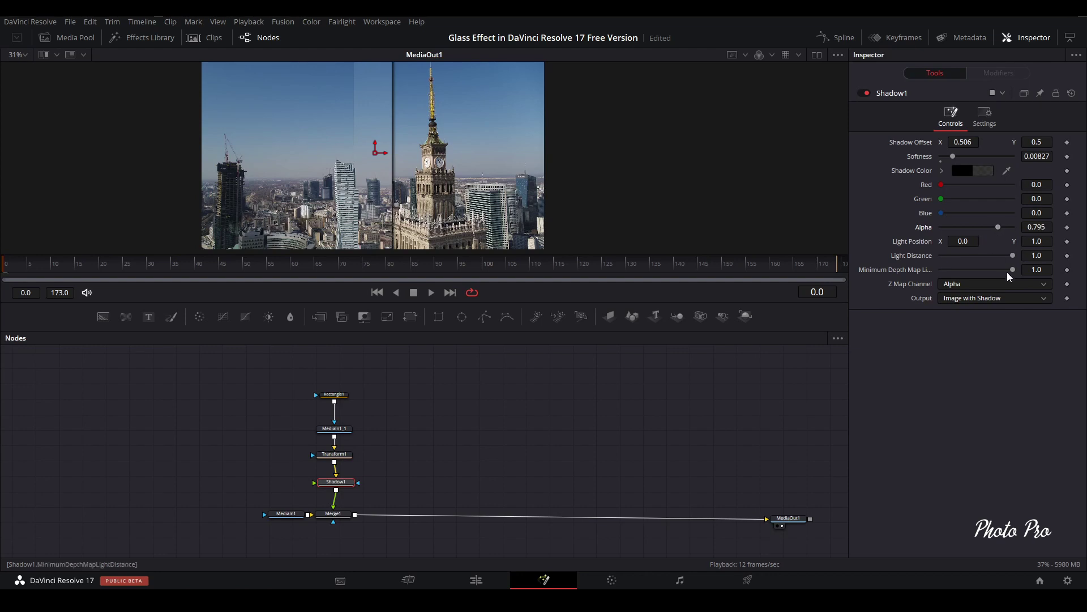
drag(343, 488, 338, 484)
Raise Rectangle1, offset Transform1's Pivot X to 0.598, and drop a new Transform node in.
drag(334, 396, 335, 379)
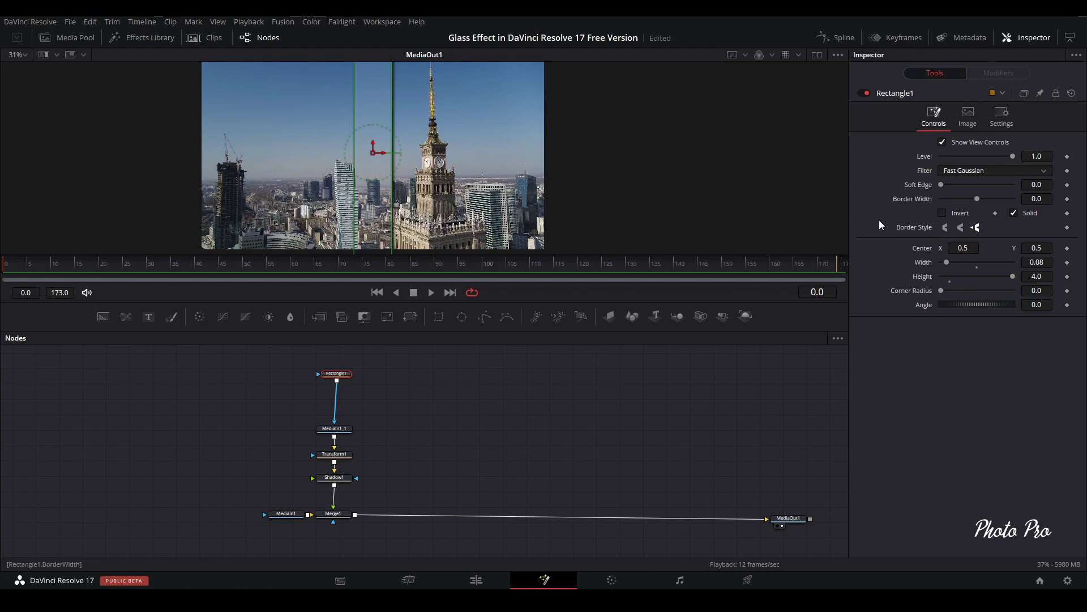
click(334, 477)
click(347, 454)
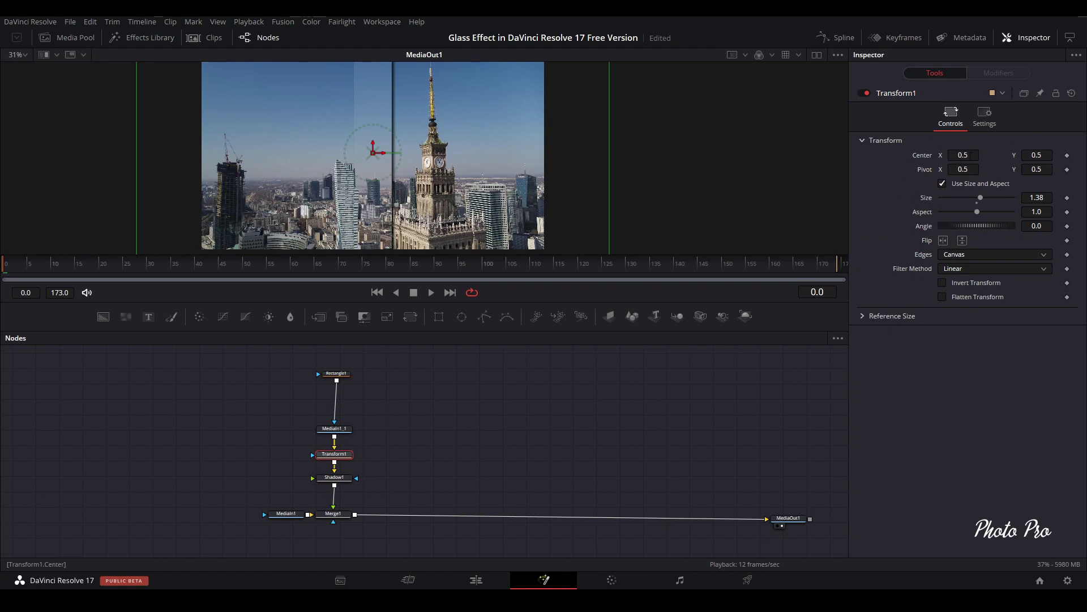
mouse_move(963, 154)
mouse_down()
mouse_move(934, 155)
mouse_move(997, 155)
mouse_move(957, 155)
mouse_up()
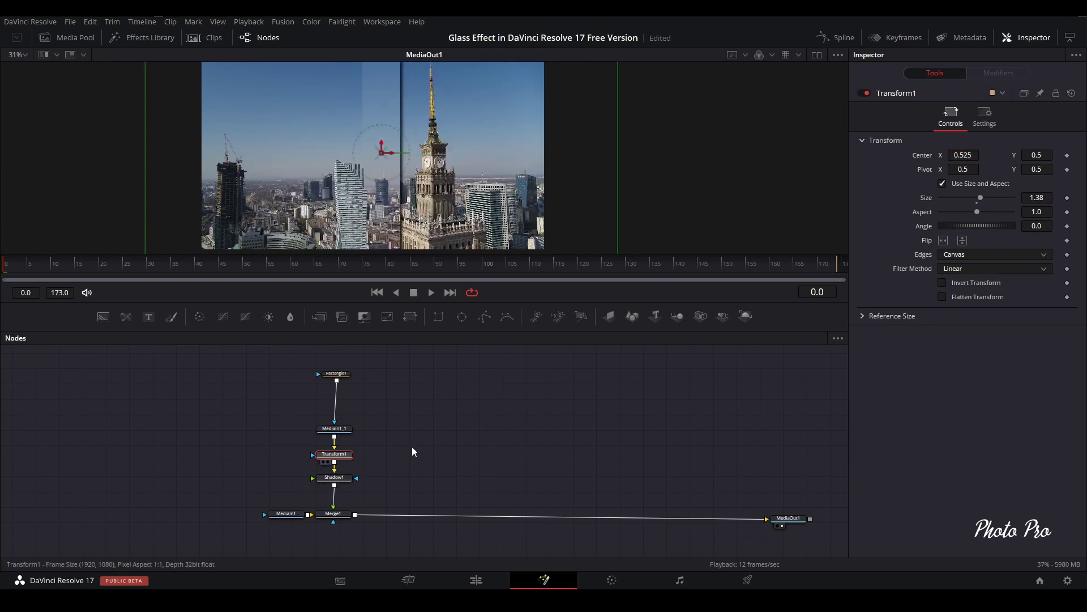
drag(963, 155, 985, 169)
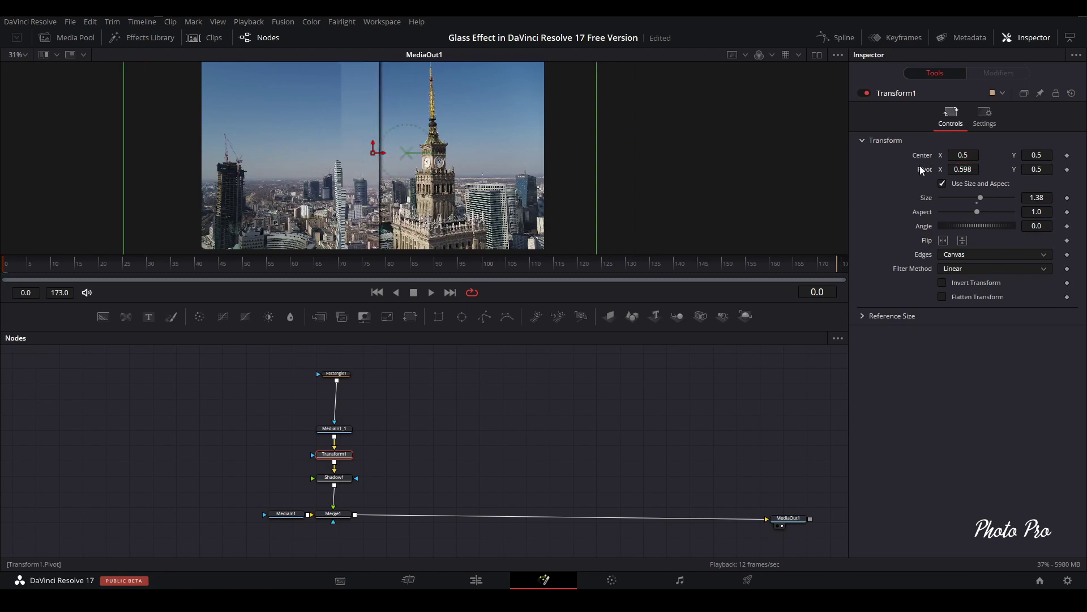
click(334, 375)
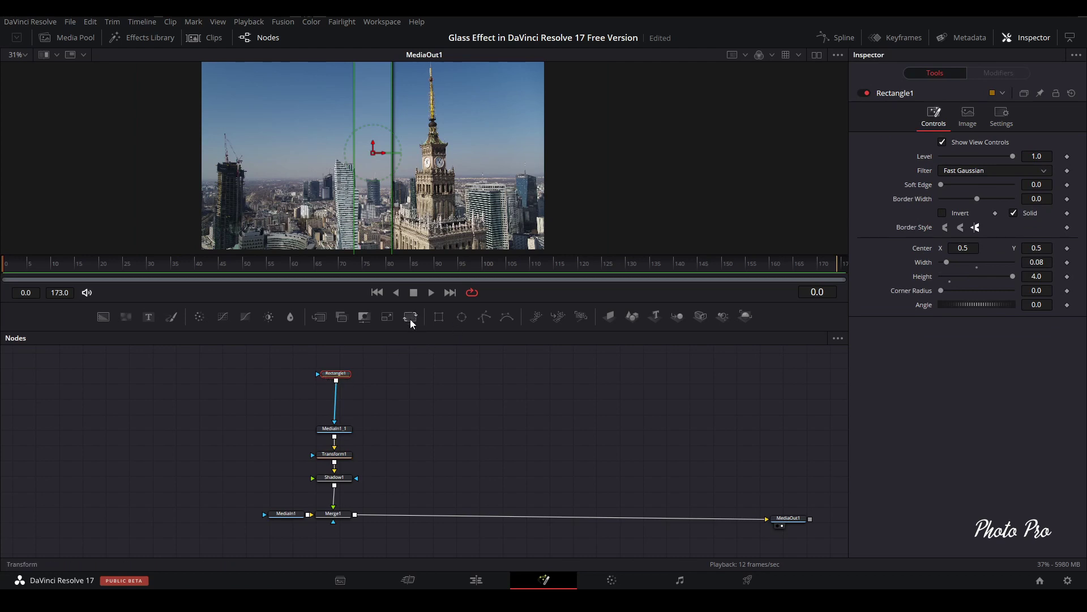
drag(413, 318, 415, 347)
Route Rectangle1 through Transform2 into MediaIn1_1's effect mask, with Center X 0.496.
drag(394, 403, 394, 404)
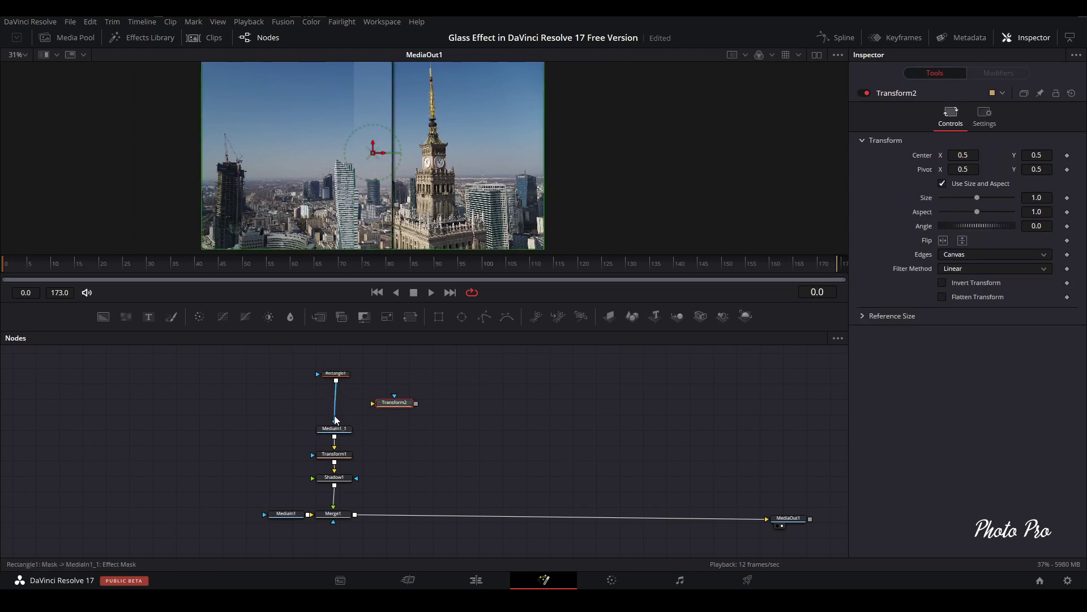
drag(336, 419, 368, 378)
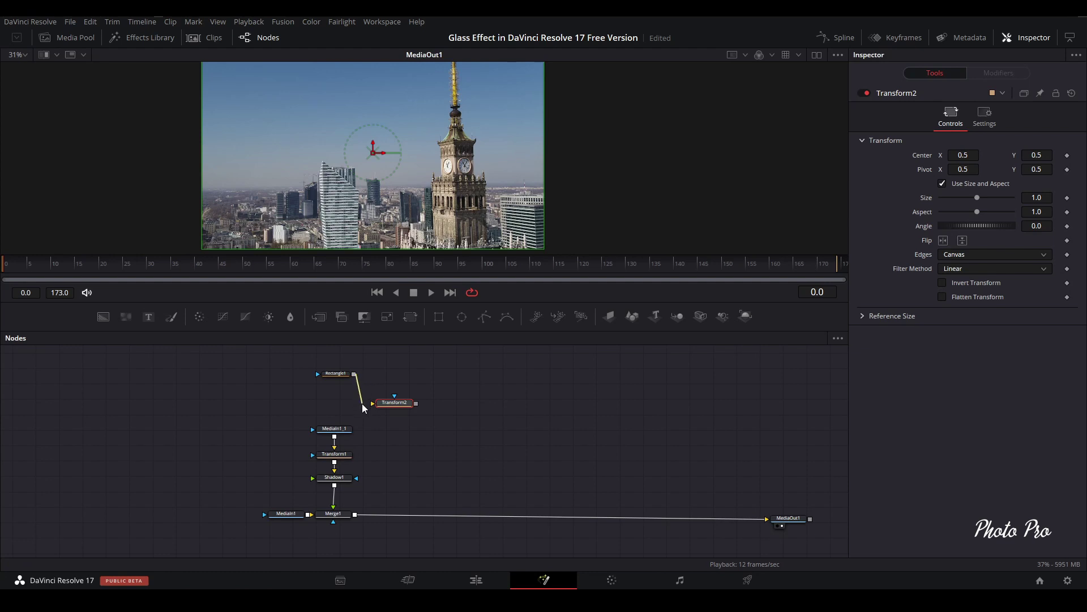
drag(365, 410, 375, 408)
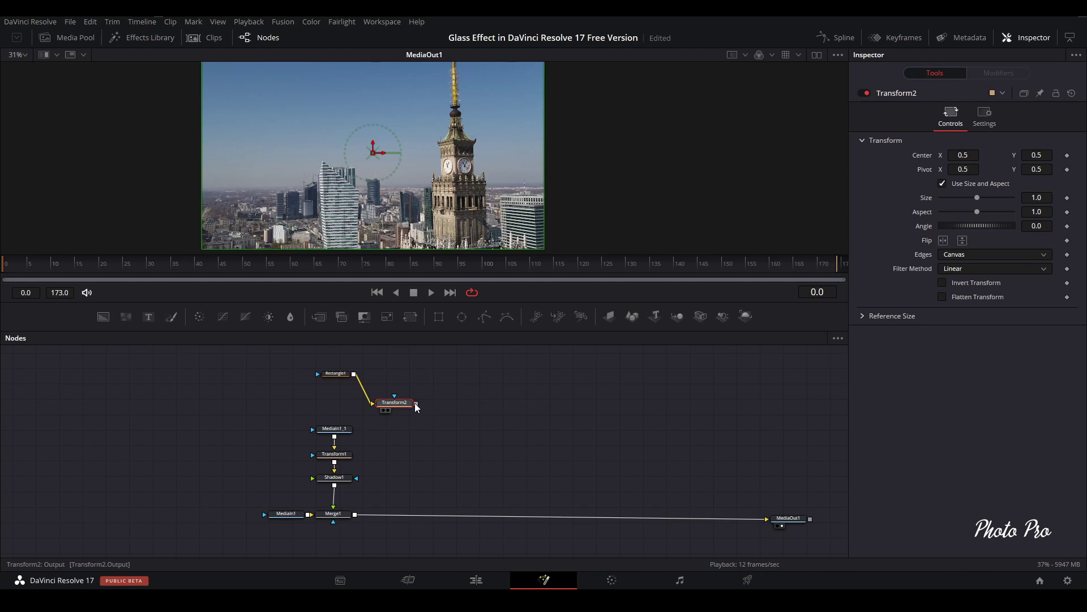
drag(415, 403, 342, 407)
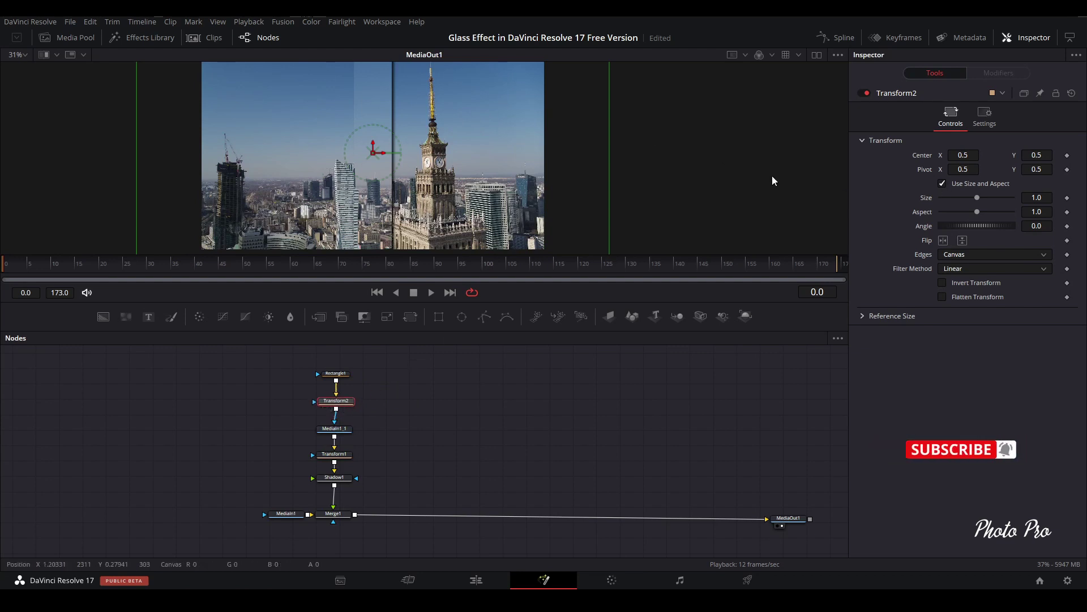
mouse_move(963, 154)
mouse_down()
mouse_move(939, 154)
mouse_move(987, 155)
mouse_move(962, 154)
mouse_up()
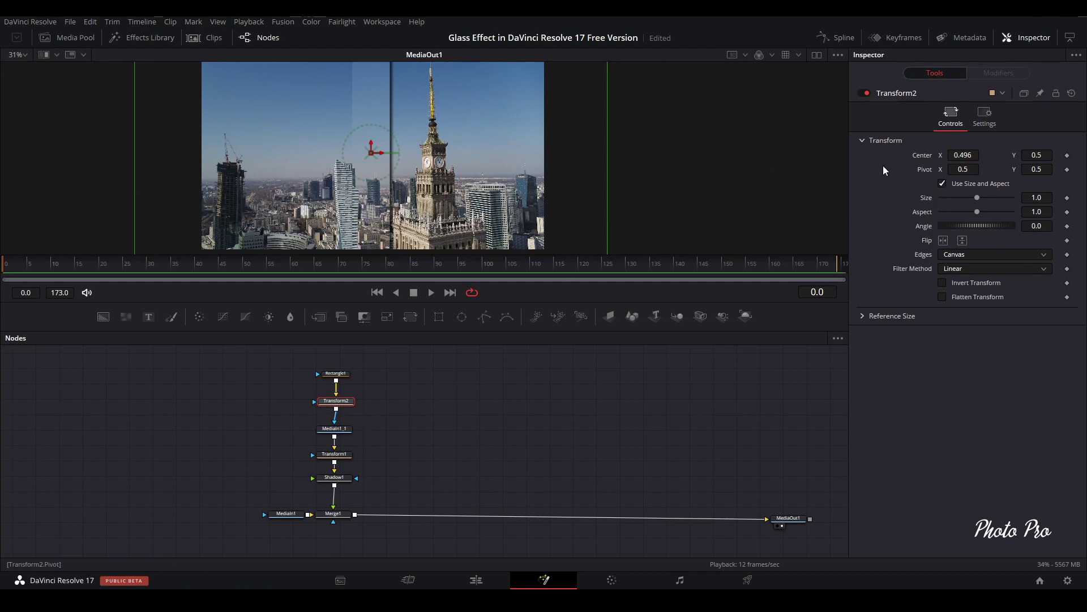
Shift Transform2's pivot and center left, then keyframe Size 0.2 at frame 30.
drag(966, 170, 623, 196)
drag(733, 195, 721, 199)
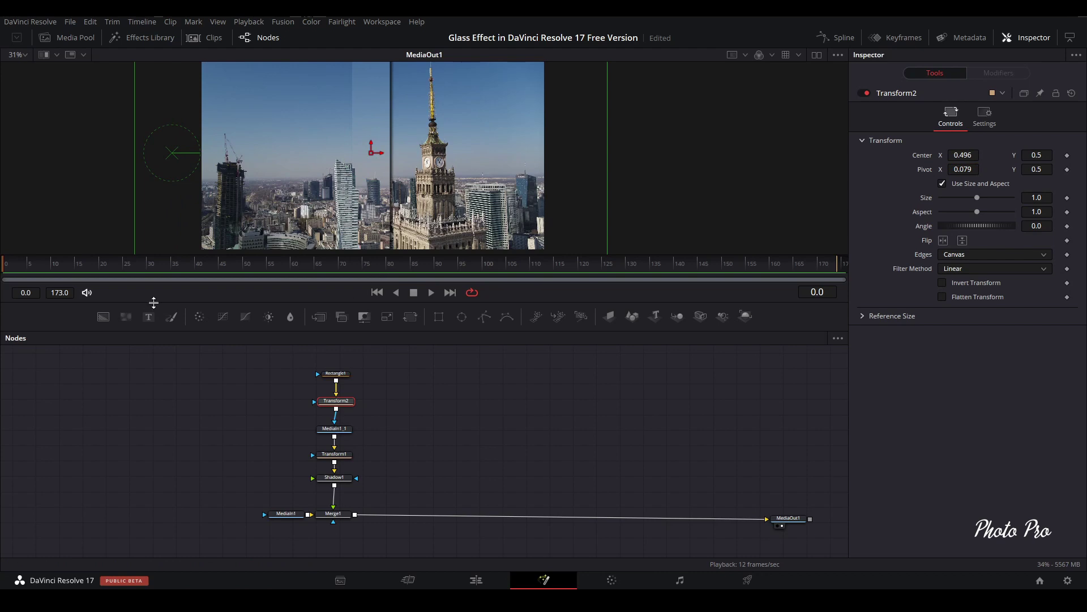
click(144, 266)
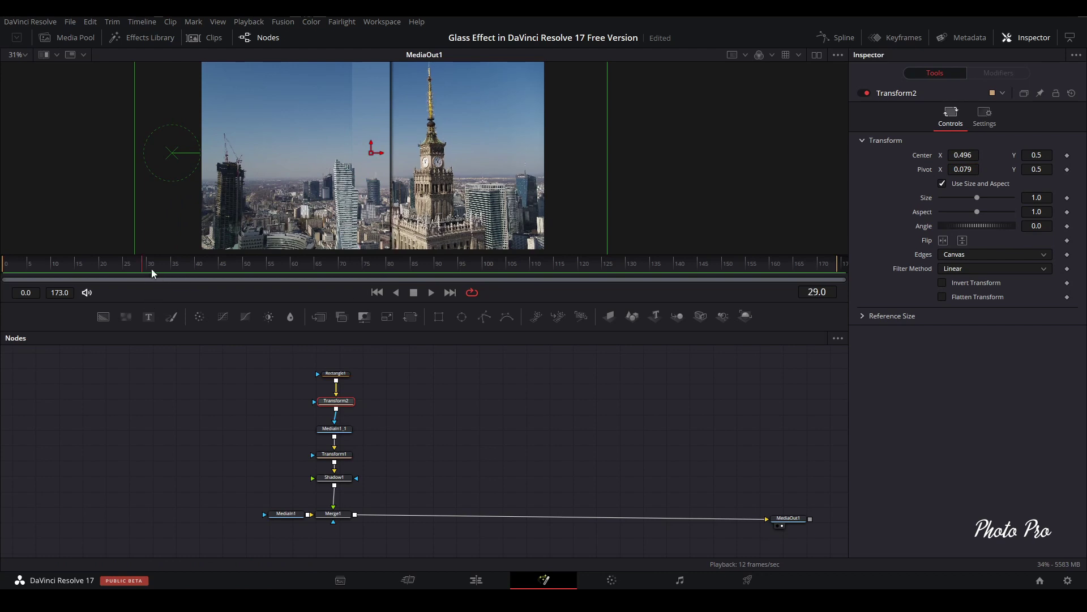
click(145, 265)
drag(976, 196, 945, 199)
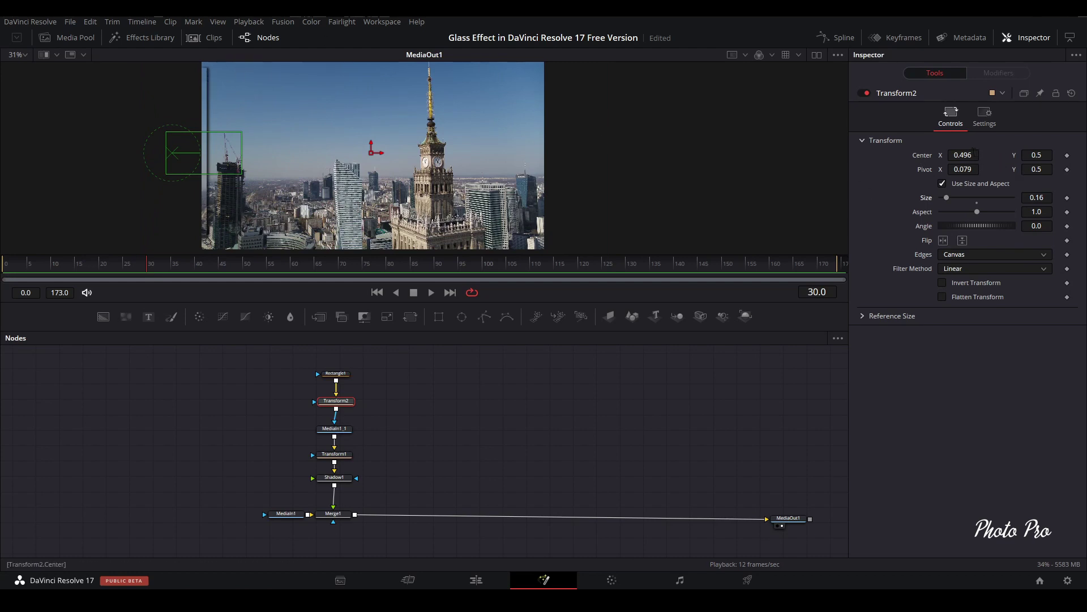
drag(965, 155, 947, 155)
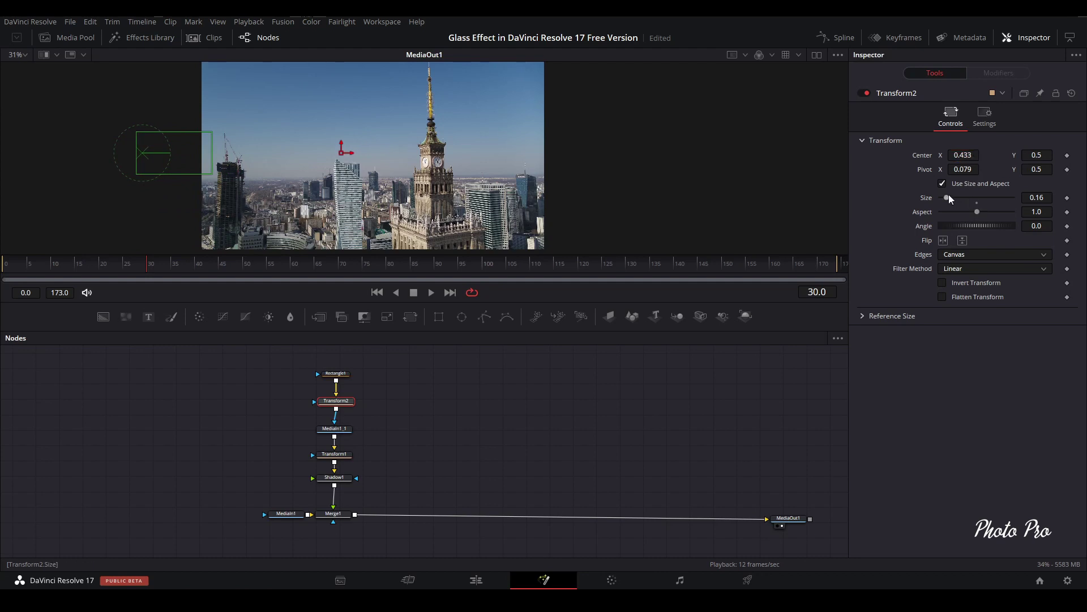
drag(949, 196, 989, 169)
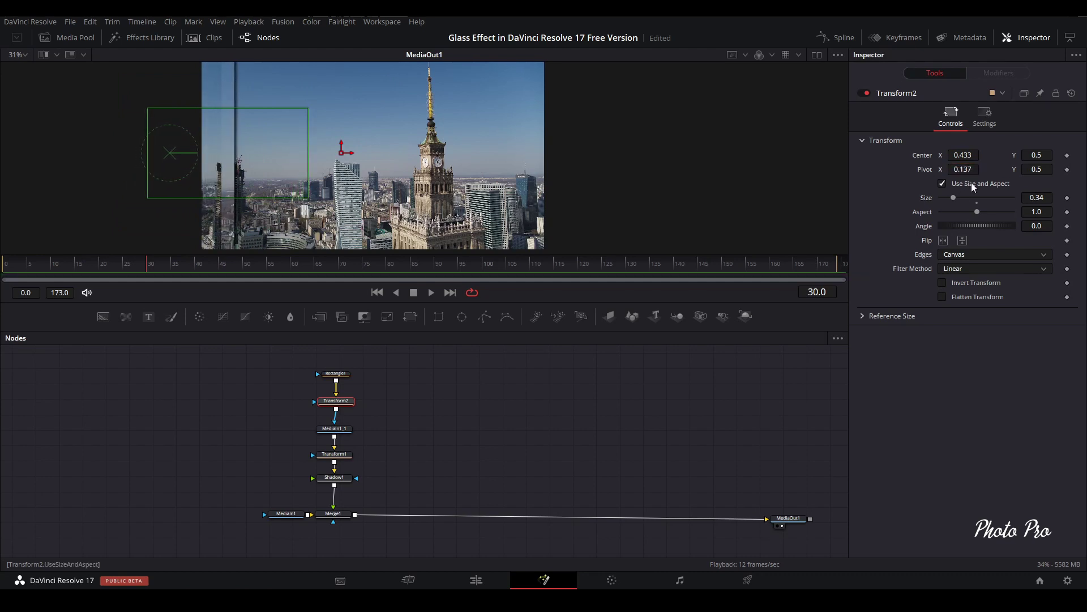
drag(954, 197, 947, 195)
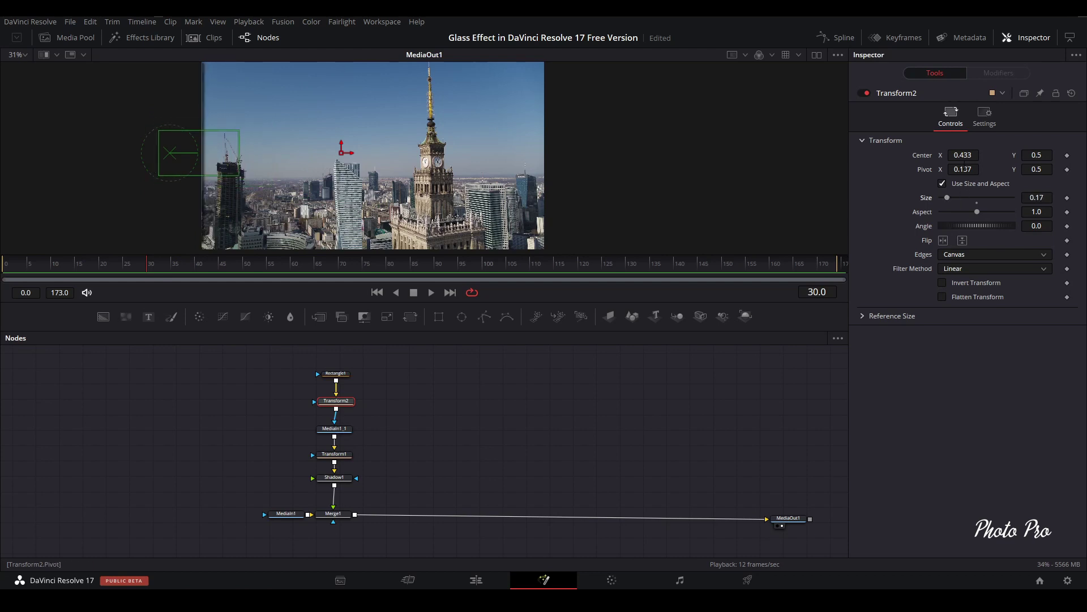
drag(963, 160, 948, 193)
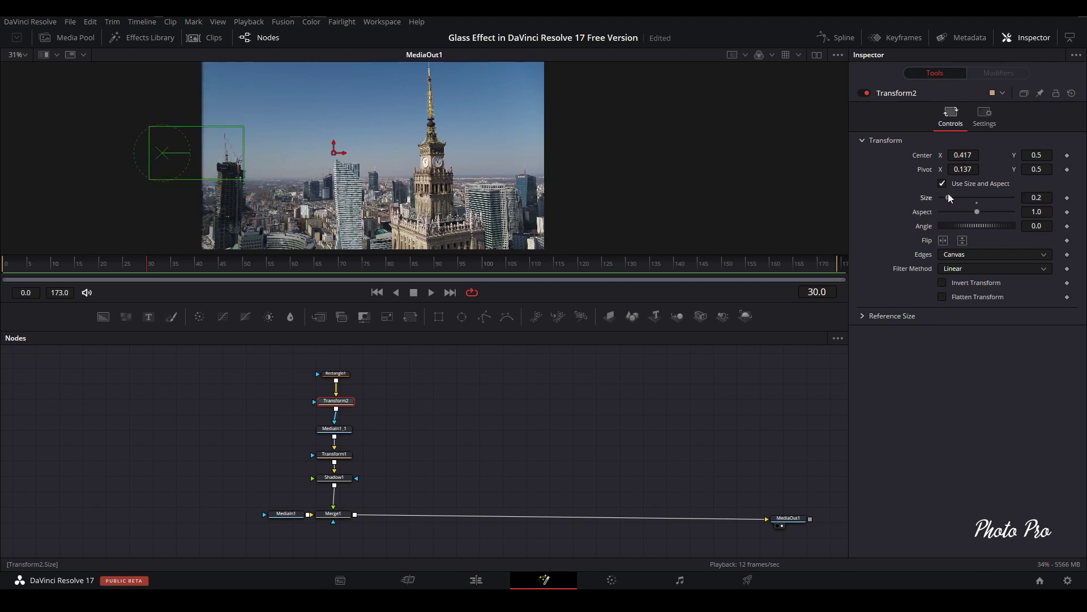
click(1067, 198)
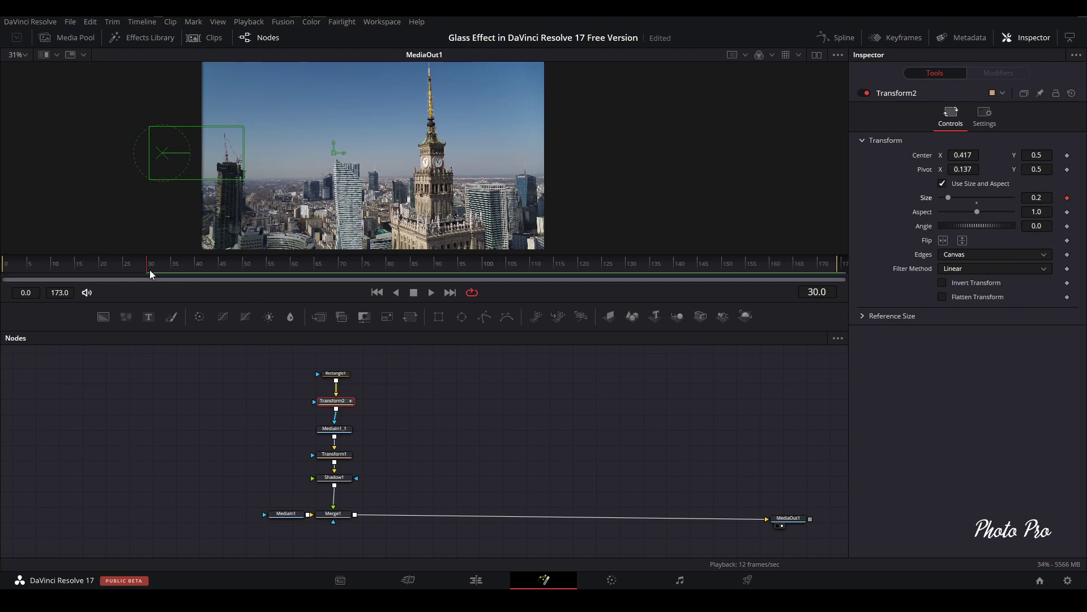
Set Transform2's Size to 2.78 at frame 90 and preview the sweep from frame 15.
drag(149, 270, 437, 267)
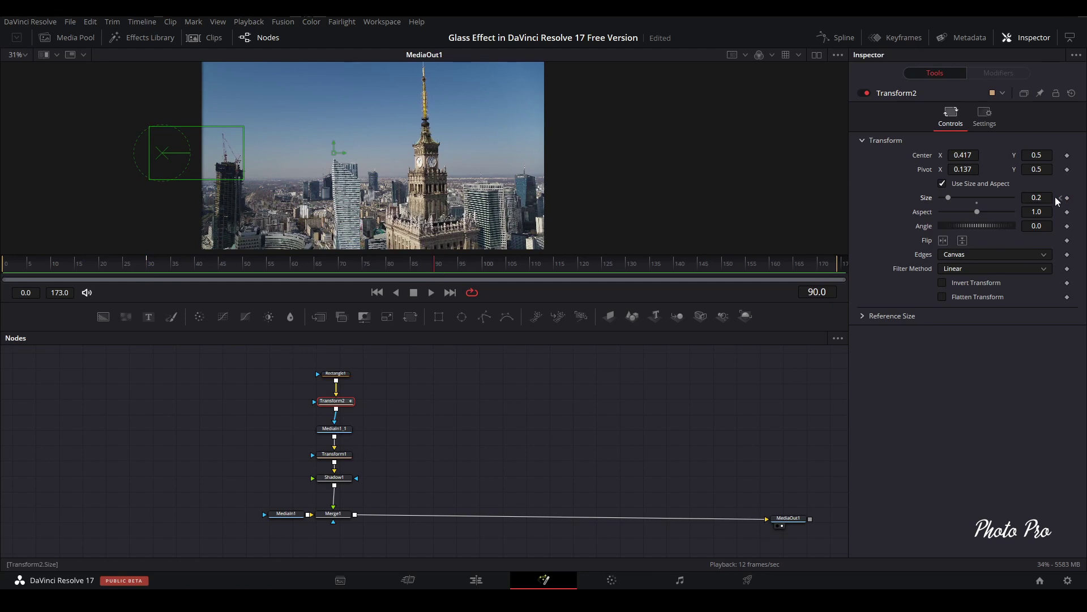
drag(947, 198, 998, 213)
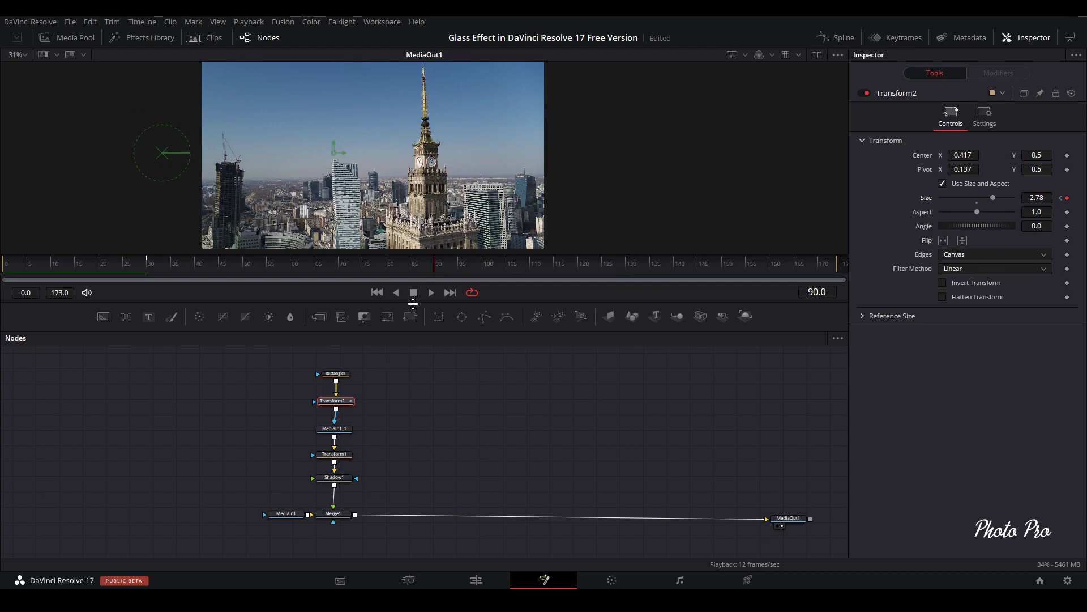
click(80, 264)
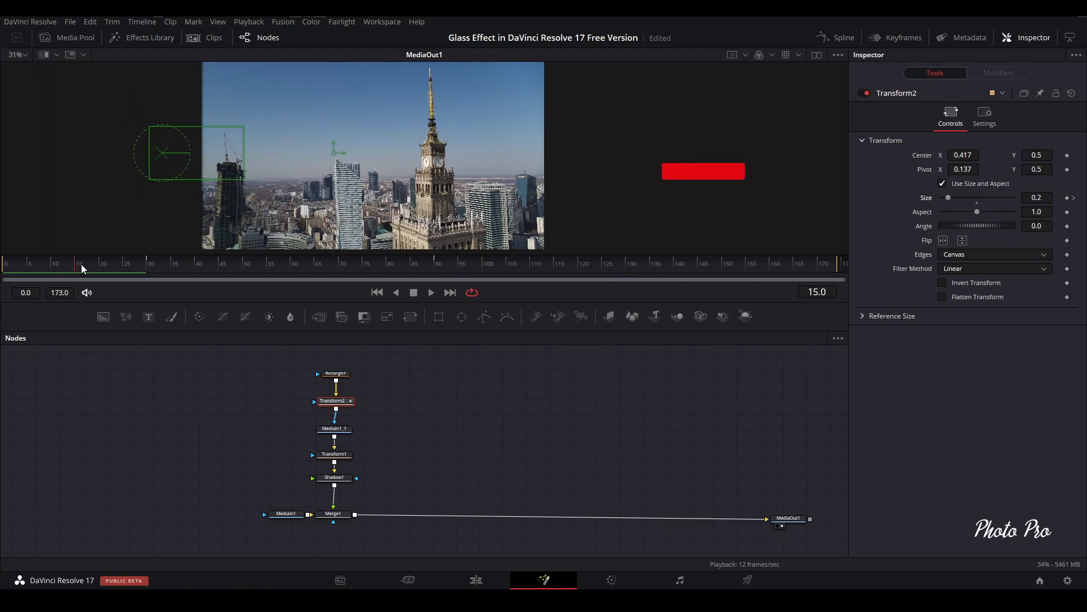
click(431, 292)
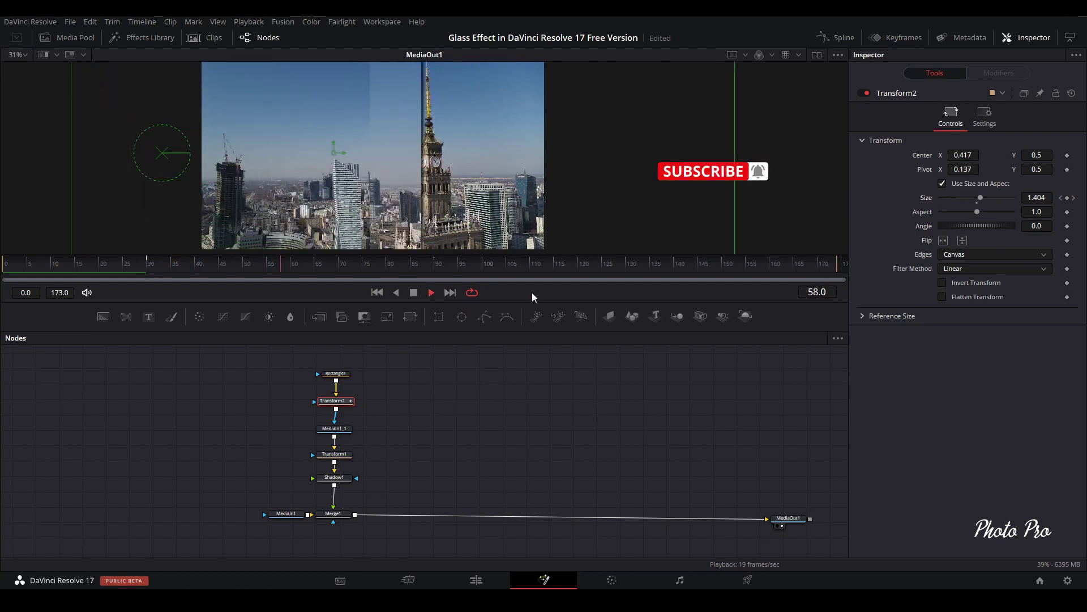
click(414, 292)
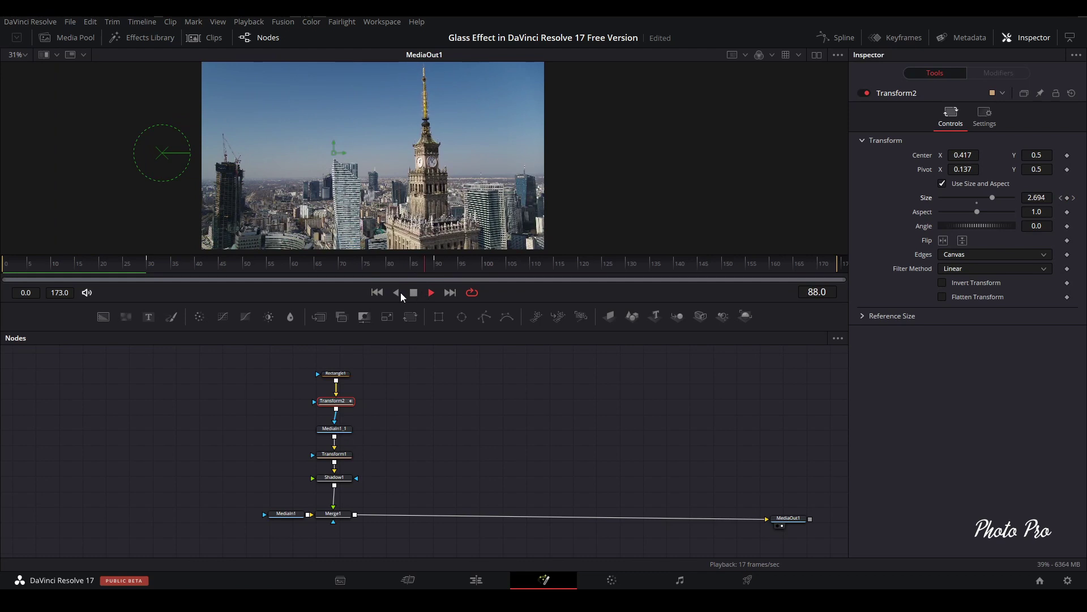
Check the aerial clip from the start of the Edit page timeline, then return to Fusion.
click(474, 580)
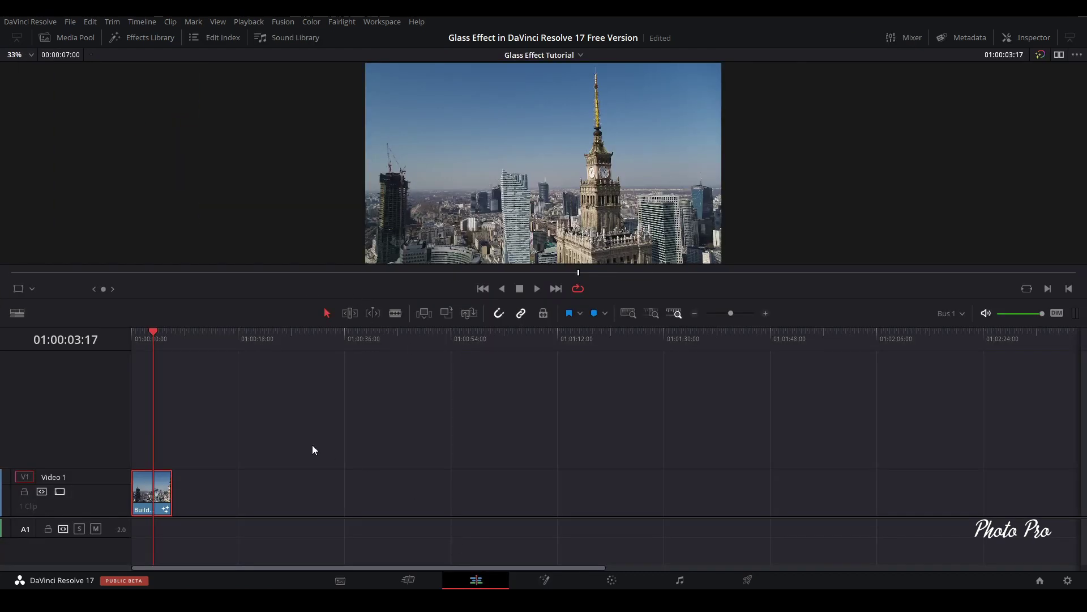
drag(148, 339, 130, 337)
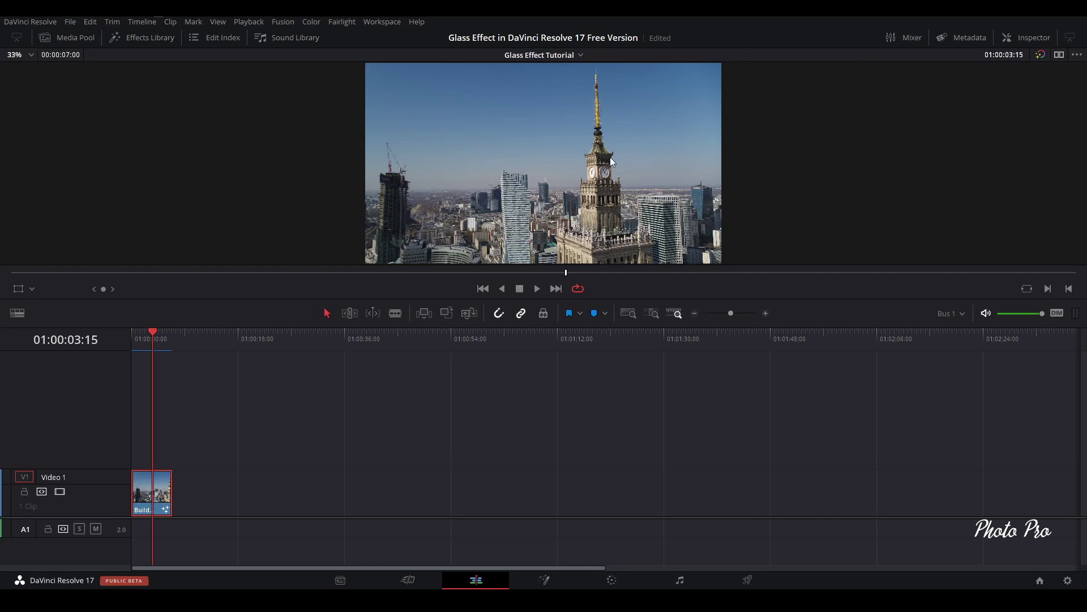
click(545, 579)
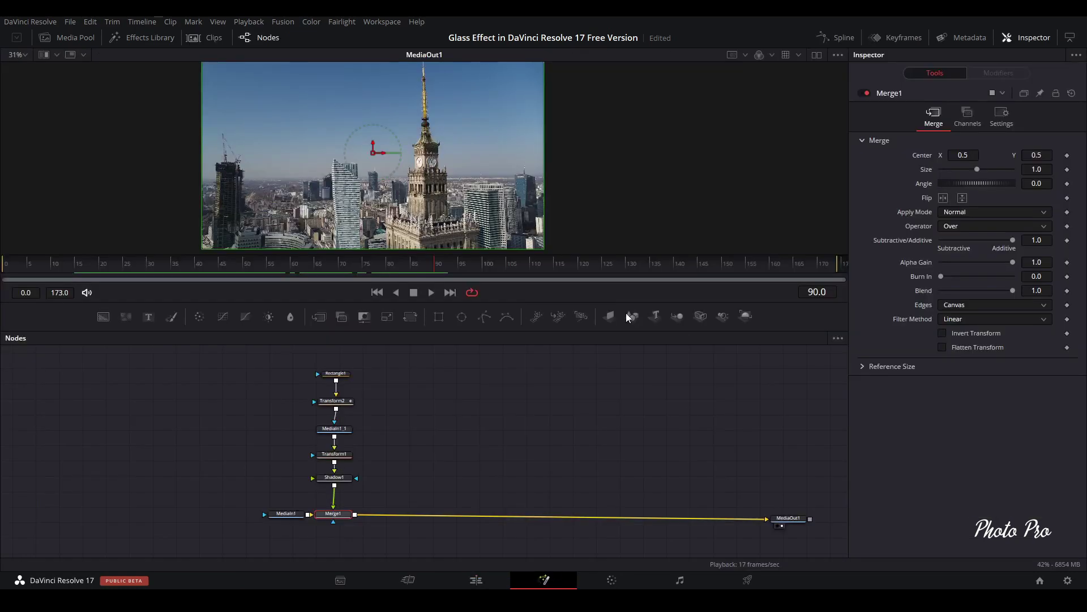
Smooth Transform2's two Size keyframes (frames 30–90) into an eased S-curve in the Spline editor.
click(336, 403)
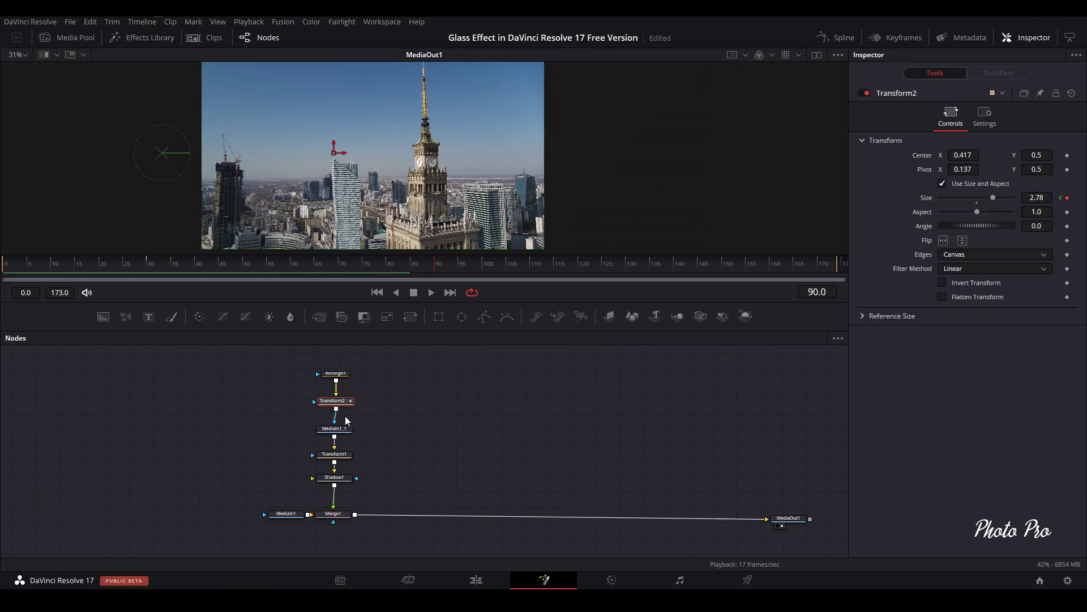
click(828, 37)
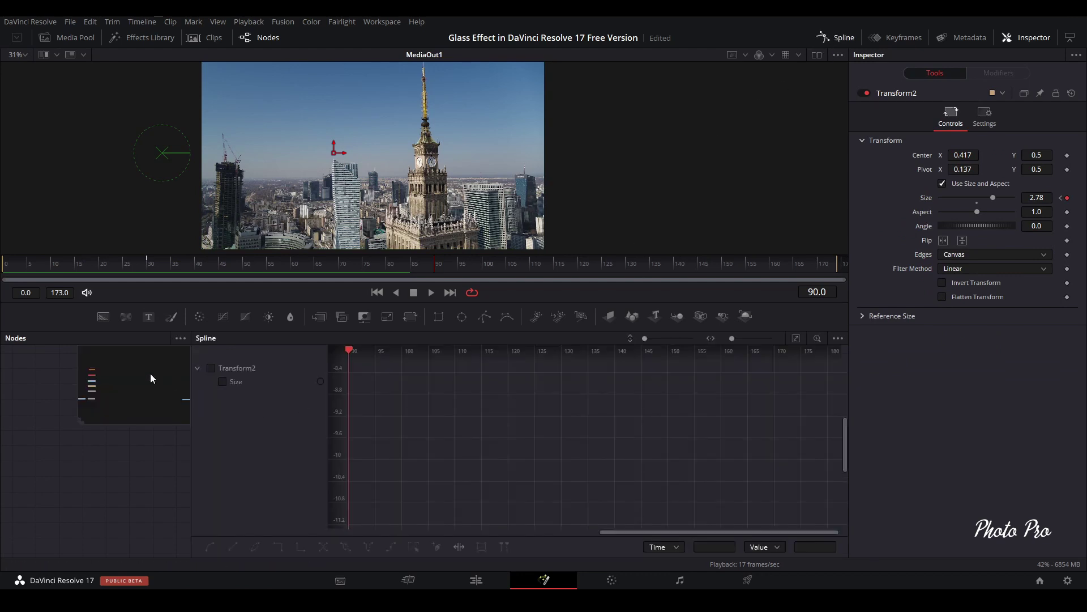
click(211, 368)
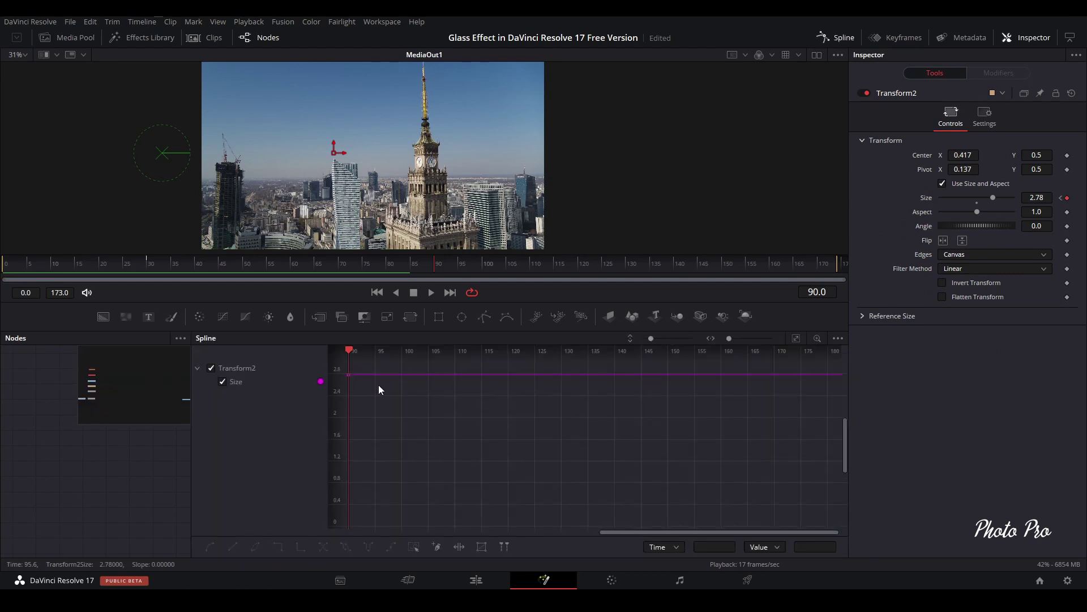
click(795, 339)
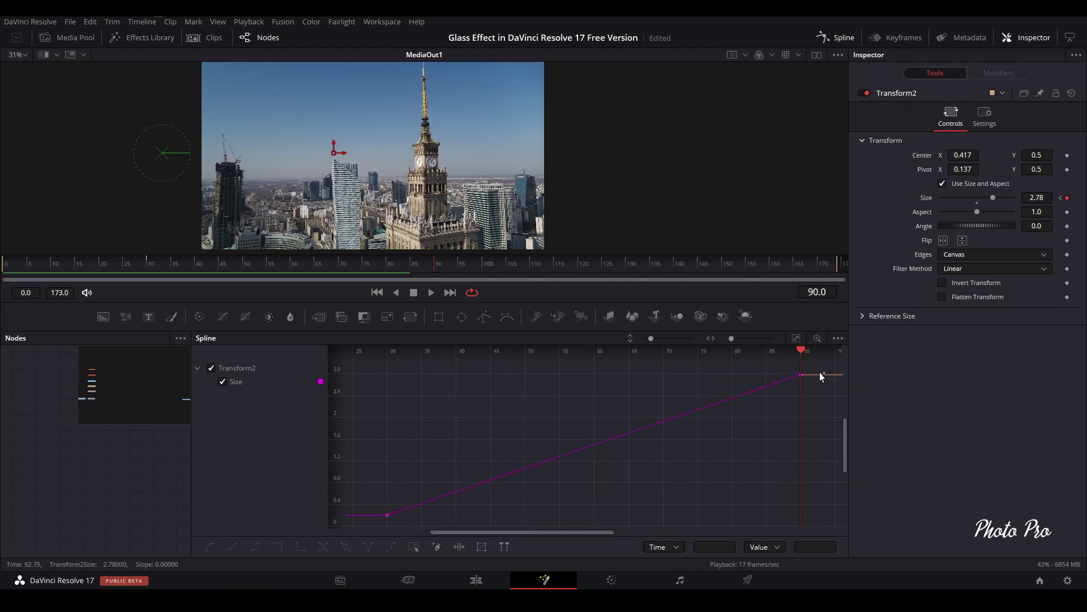
drag(819, 368, 366, 522)
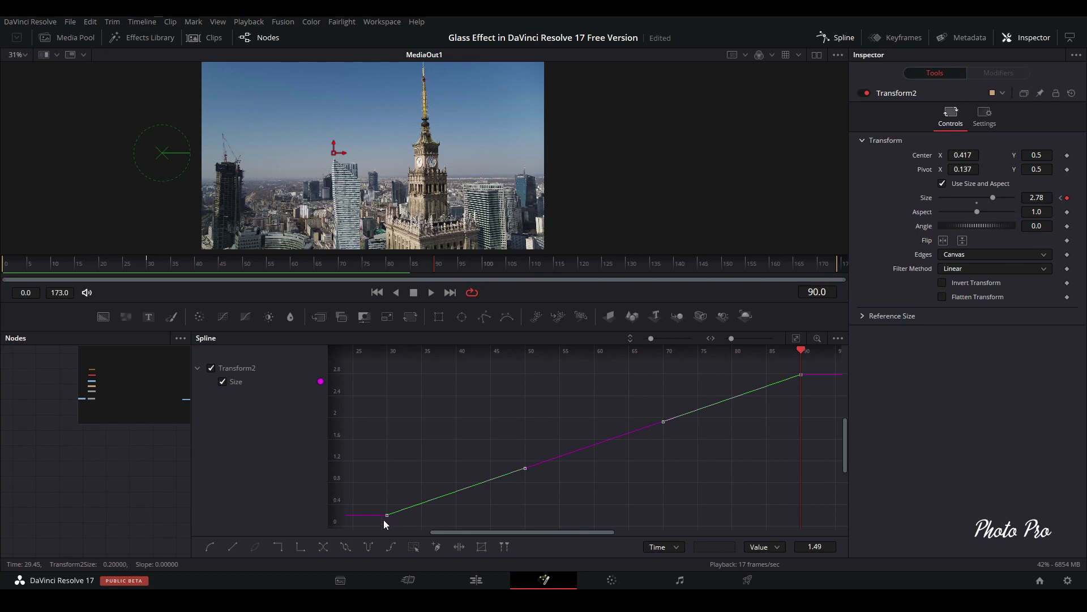
key(shift+s)
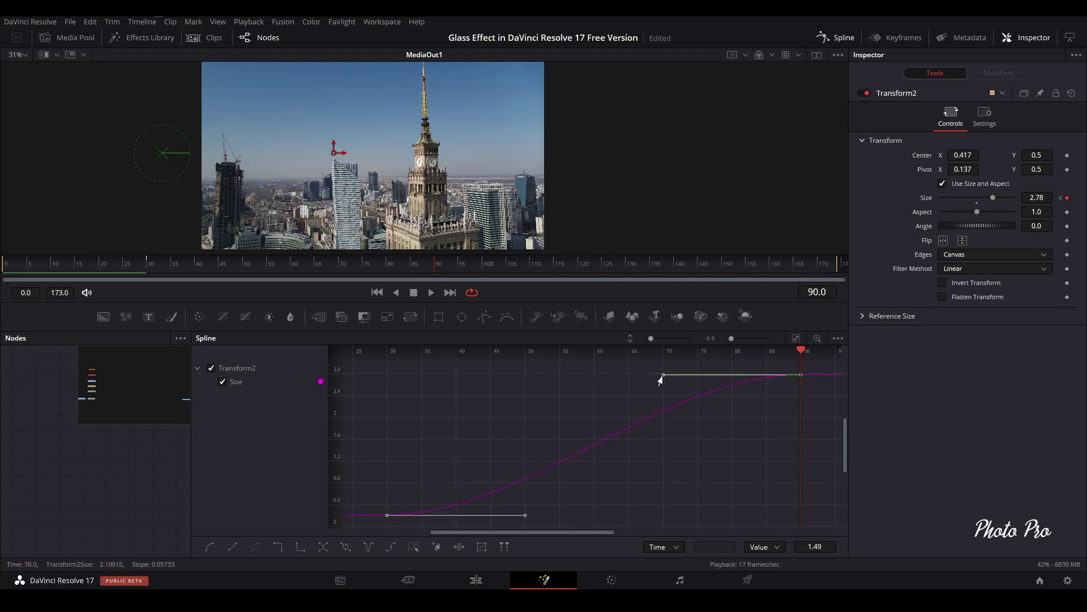
drag(660, 381, 563, 379)
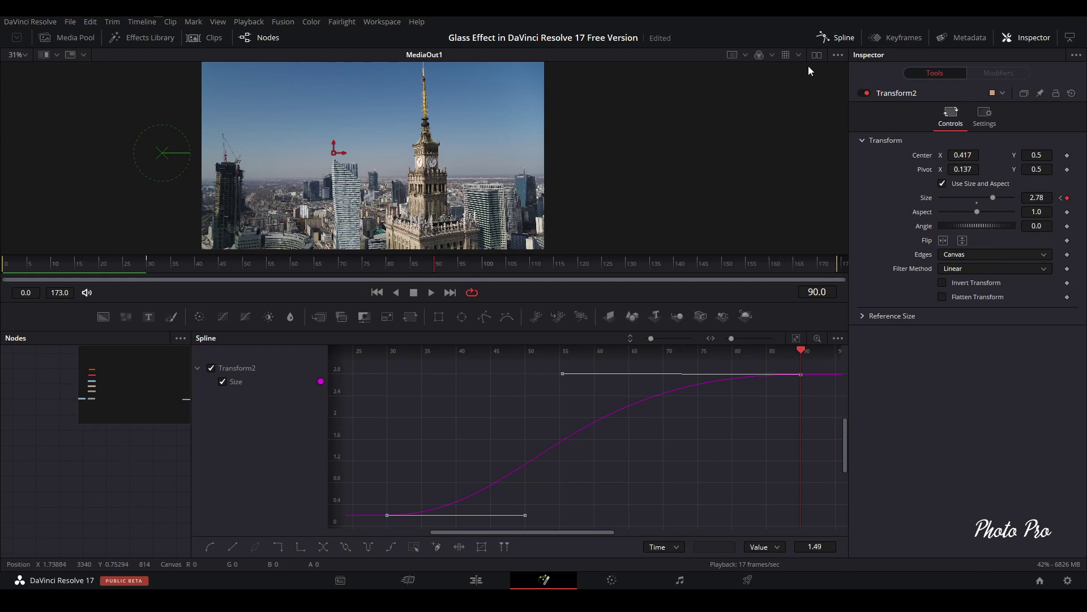
click(837, 40)
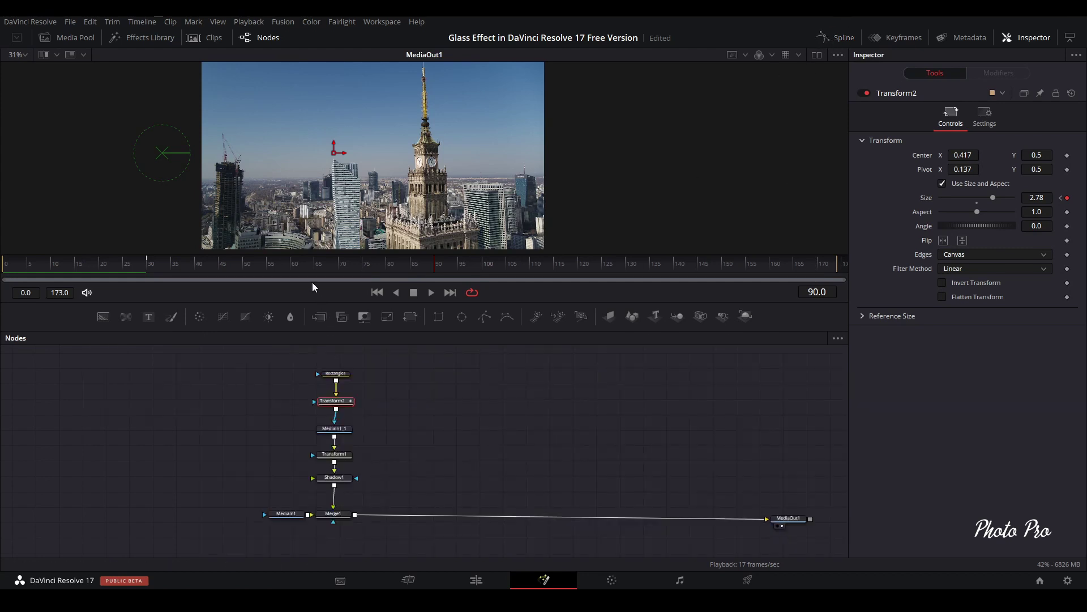
Preview the eased sweep from frame 26, then rearrange the strip nodes and select Shadow1.
click(127, 265)
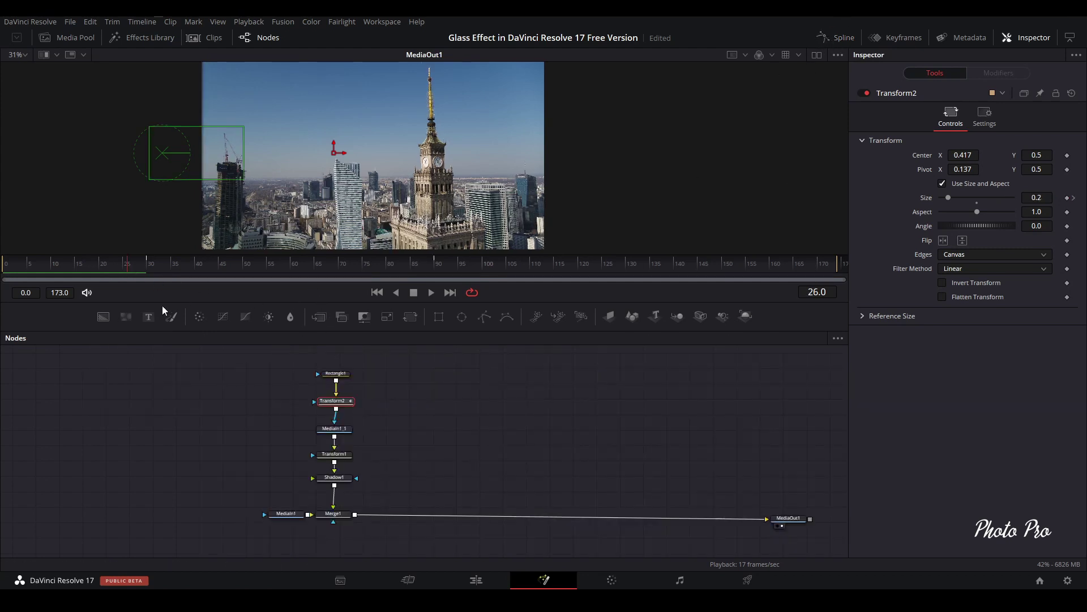
key(space)
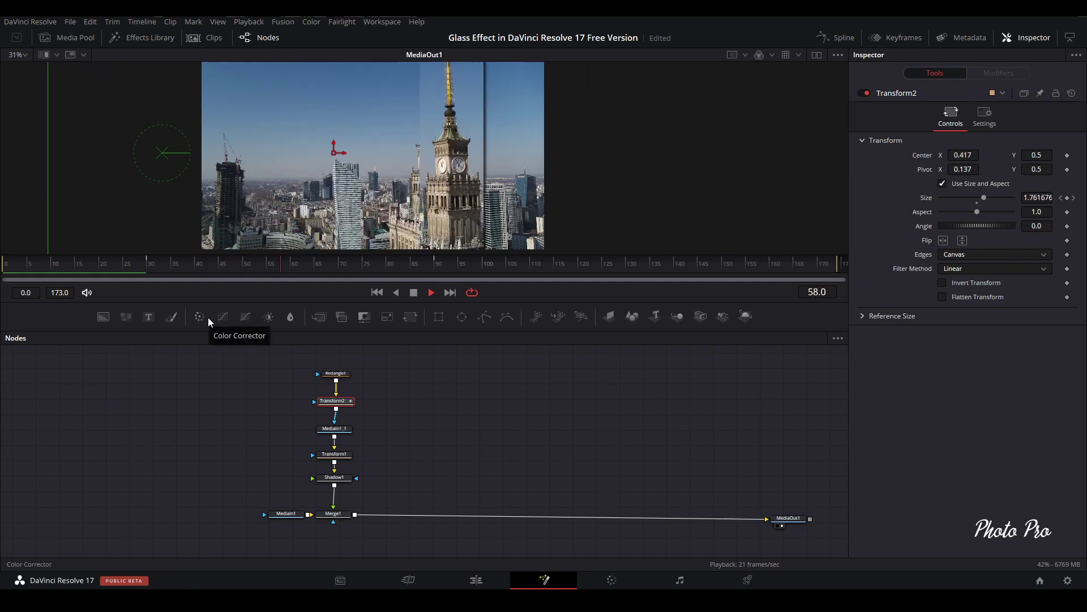
key(space)
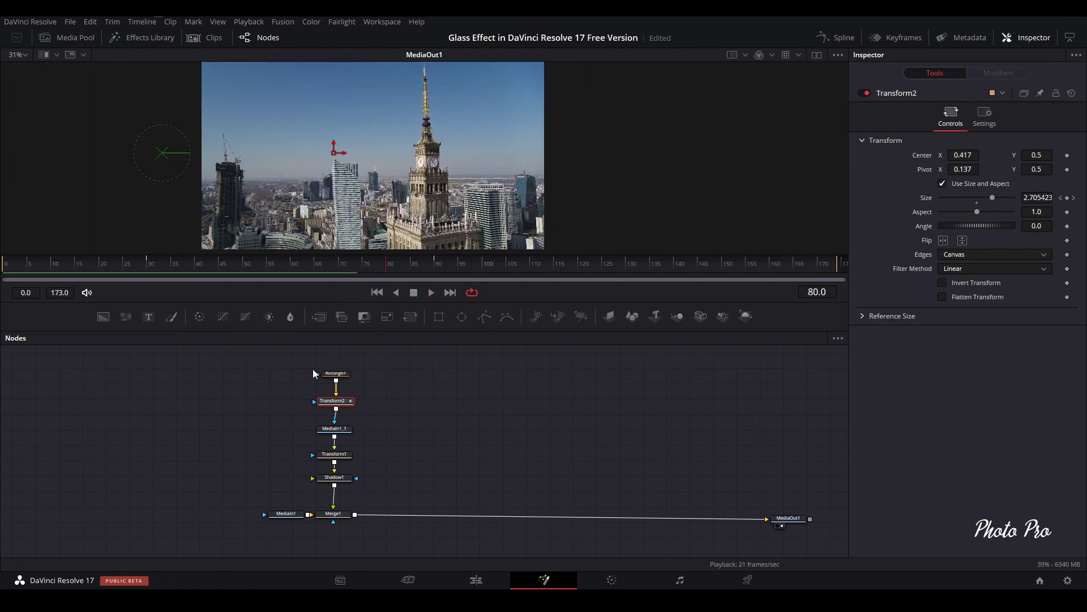
drag(304, 359, 337, 468)
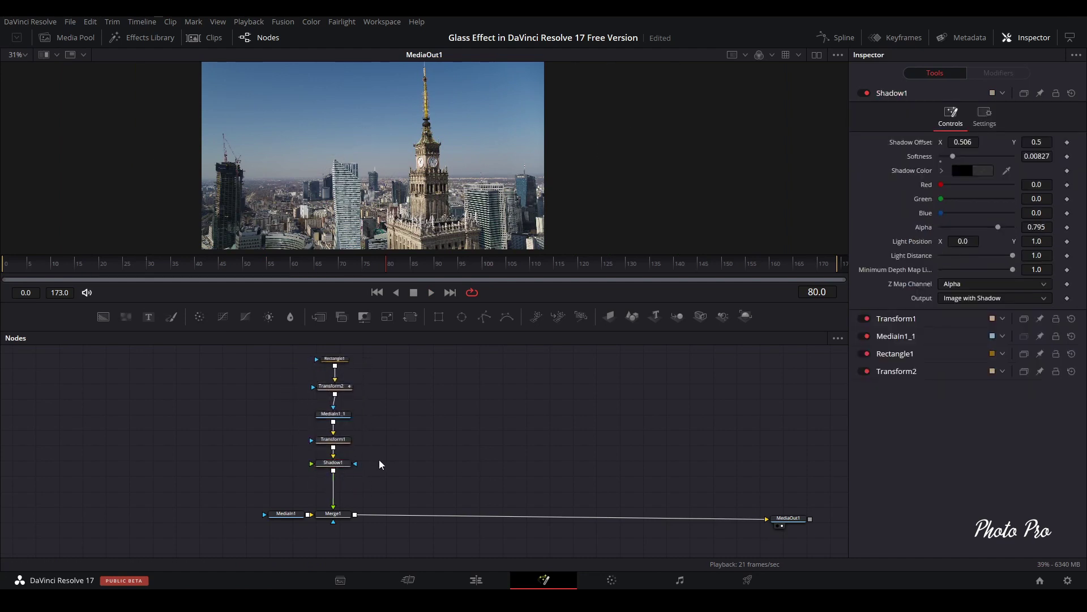
click(338, 467)
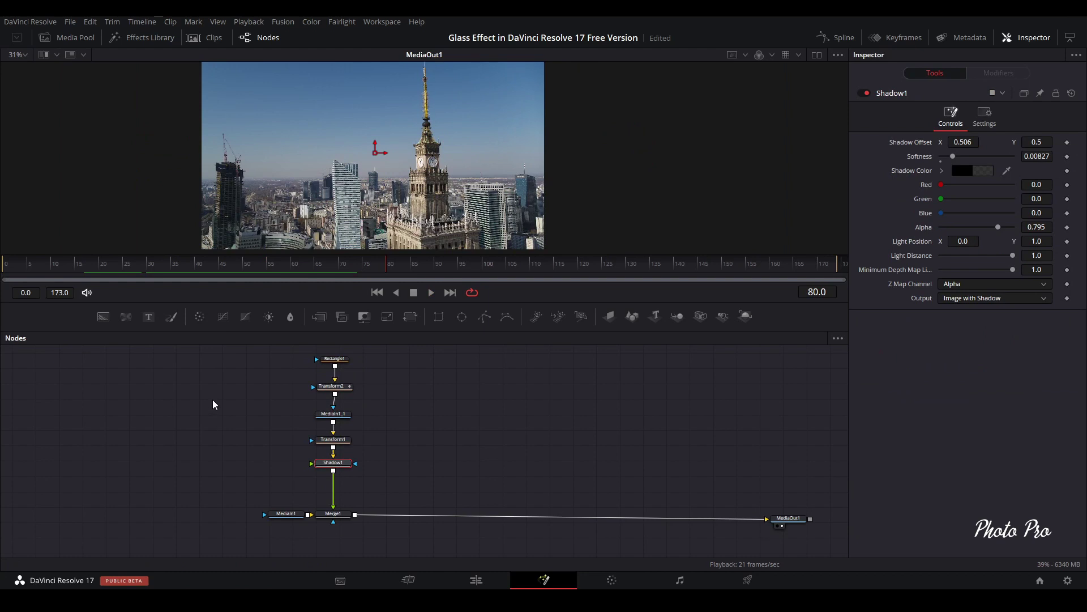
Insert a Color Corrector after Shadow1 and tint the strip red (Tint -0.9760) at frame 45.
click(198, 319)
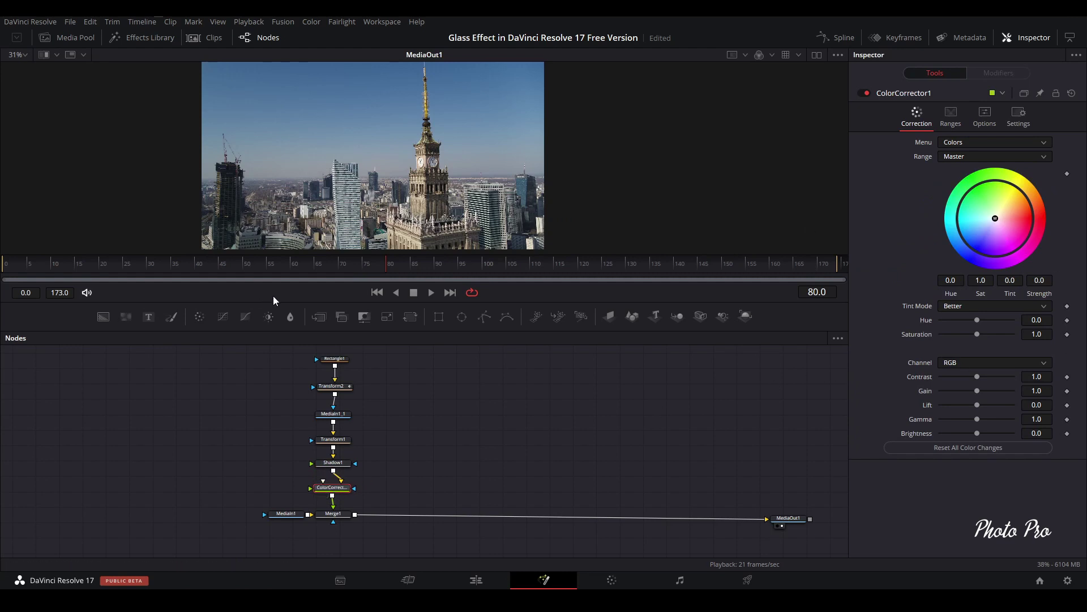
click(222, 267)
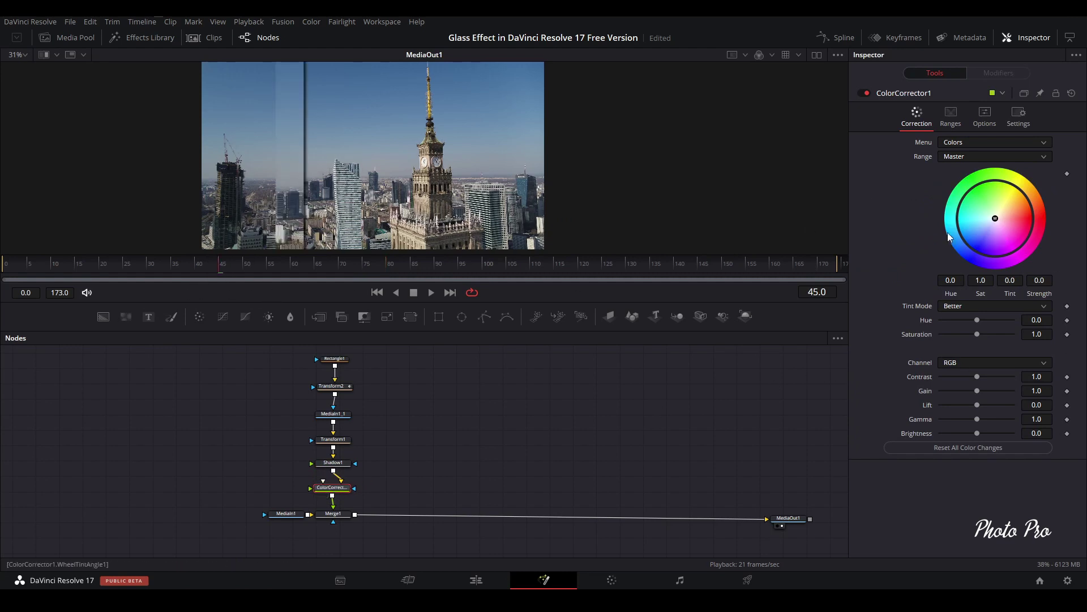
mouse_move(995, 219)
mouse_down()
mouse_move(1000, 255)
mouse_move(961, 252)
mouse_move(965, 193)
mouse_move(1011, 189)
mouse_move(1023, 202)
mouse_move(1024, 245)
mouse_move(1032, 213)
mouse_up()
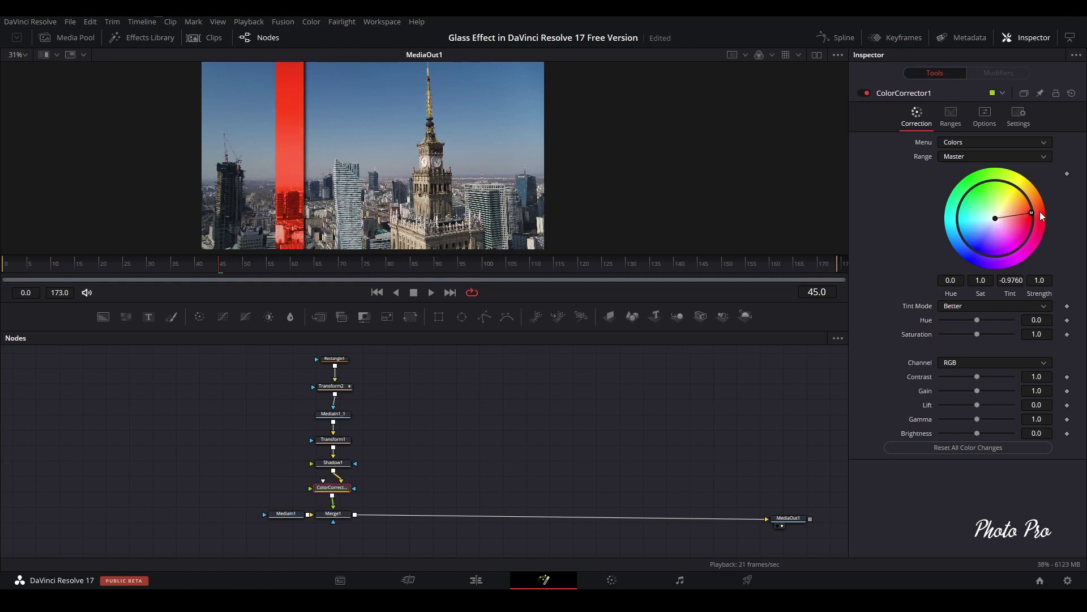
Play the red strip sweep from frame 28 and select the whole strip node chain.
click(137, 265)
key(space)
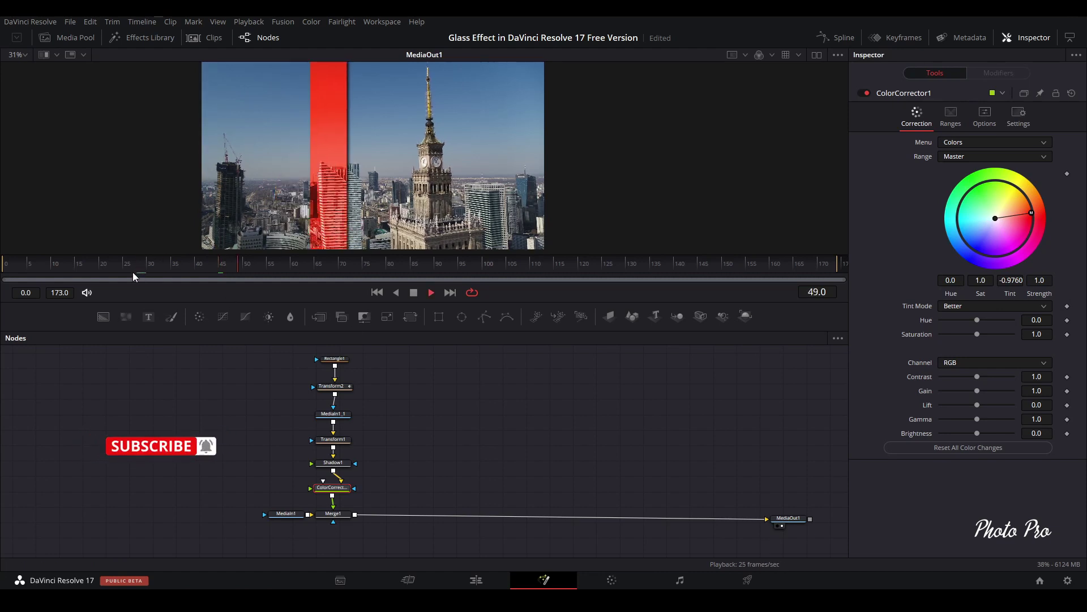
key(space)
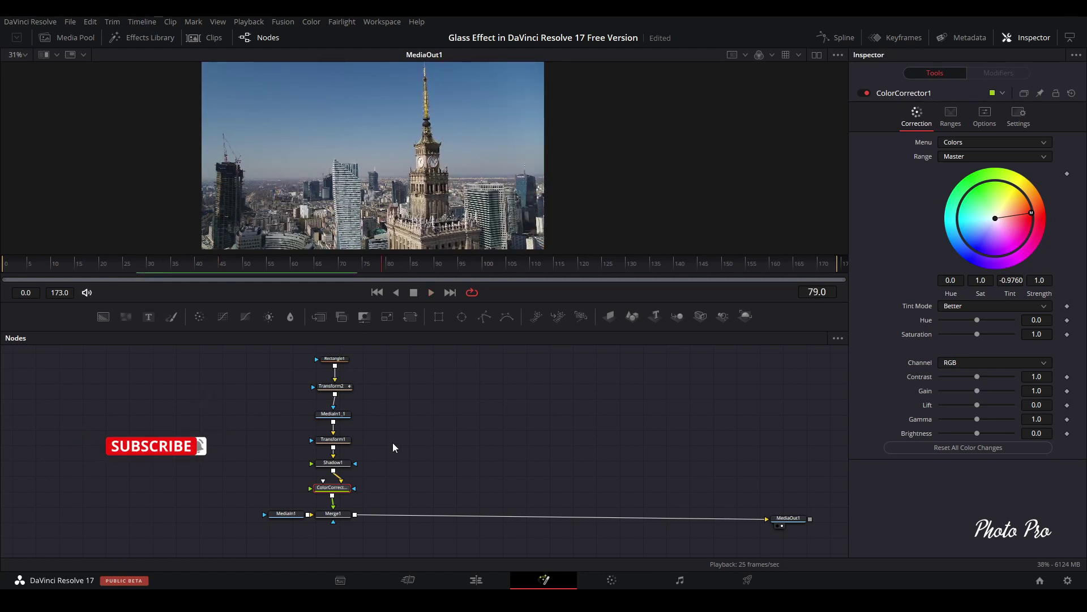
drag(379, 354, 287, 506)
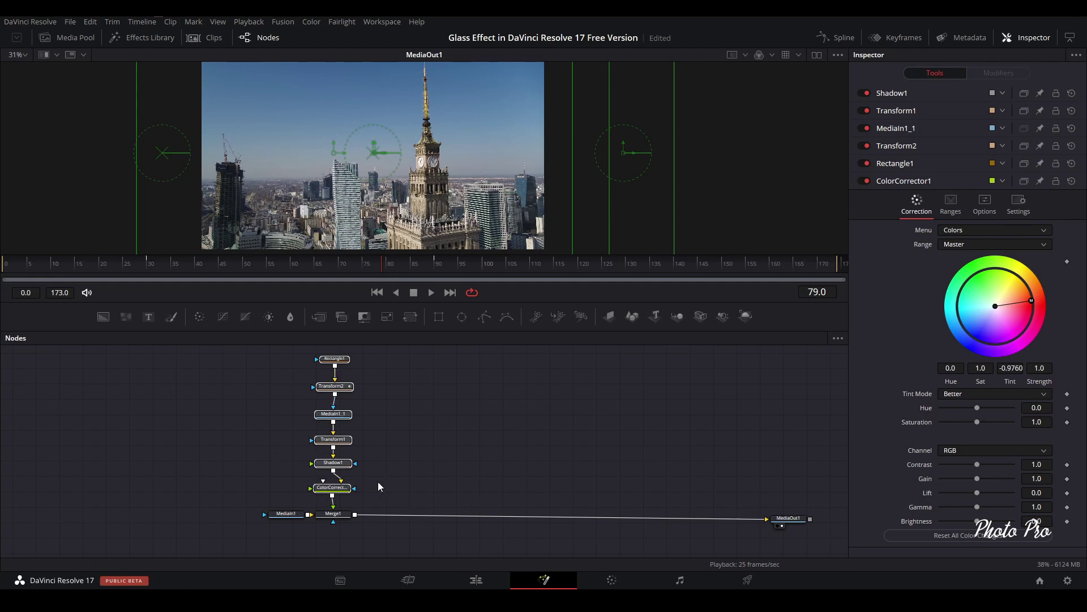
Paste a copy of the glass-strip chain beside the original and merge its output into the composite.
click(440, 417)
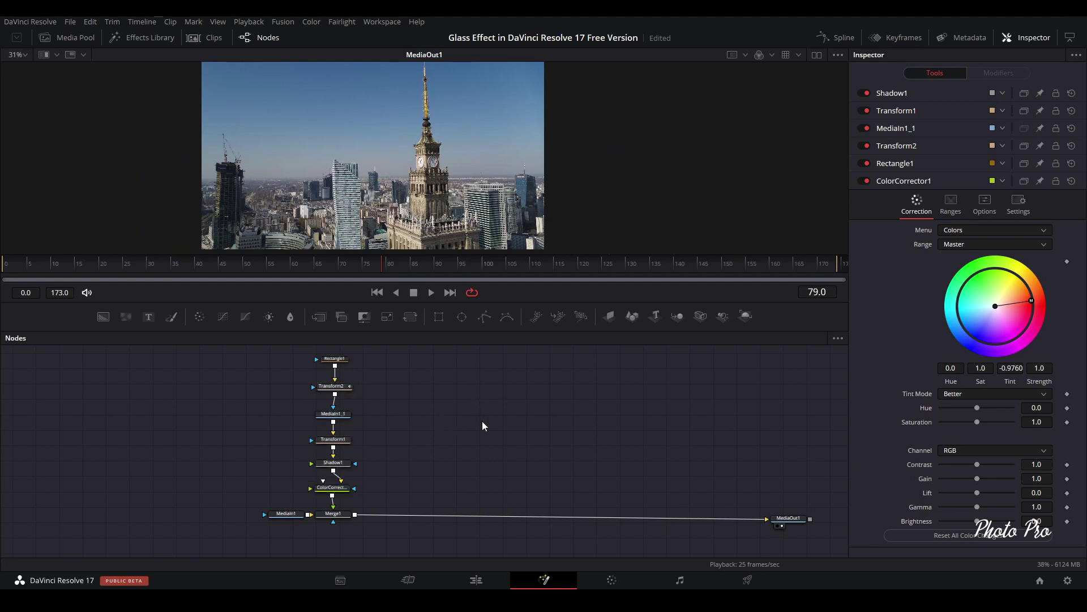
key(ctrl+v)
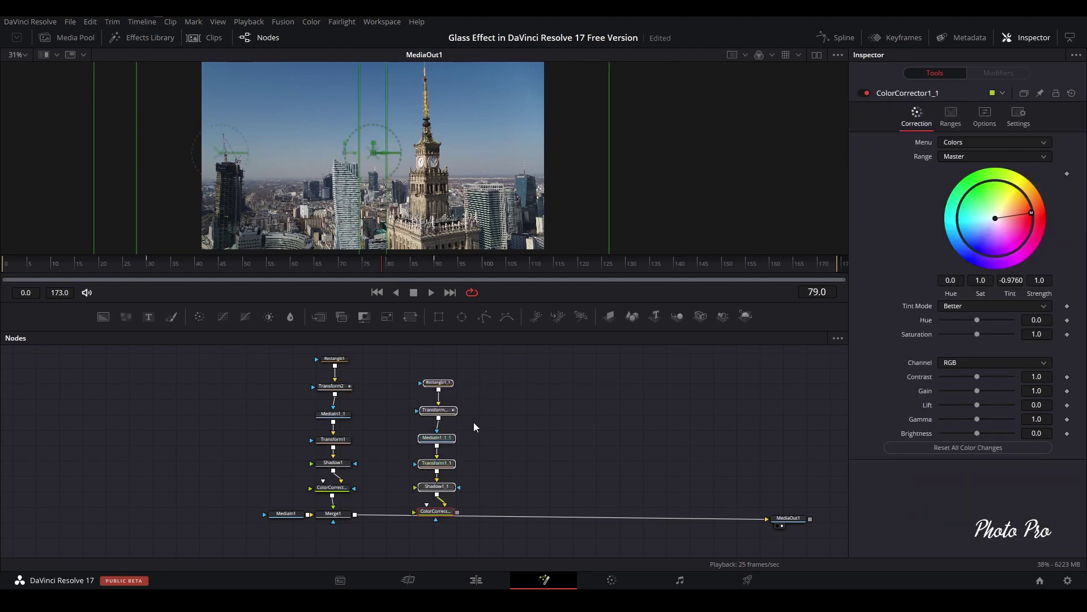
drag(440, 441, 414, 416)
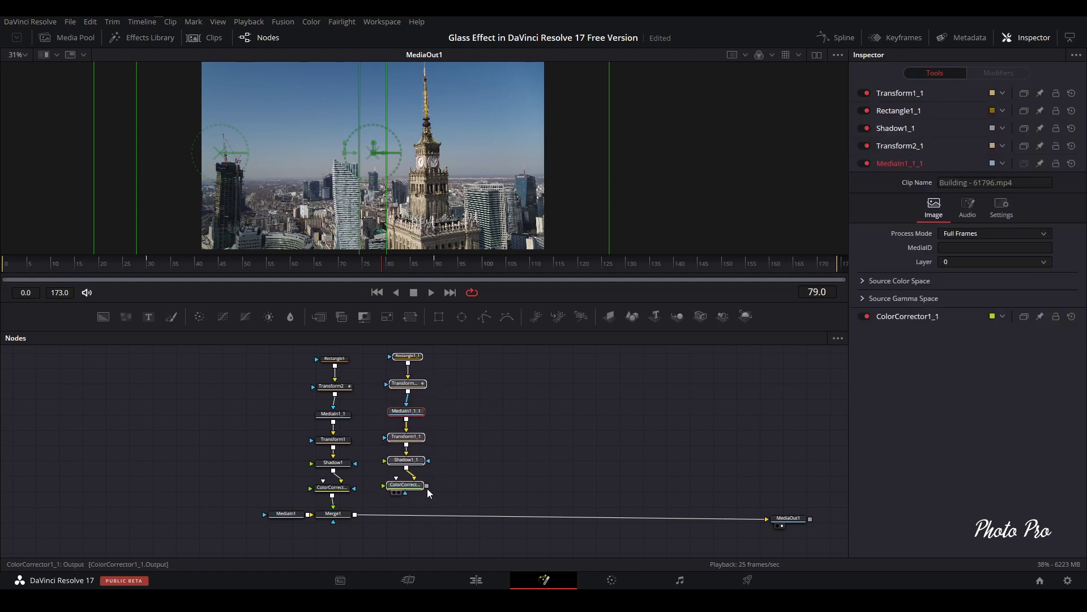
click(451, 479)
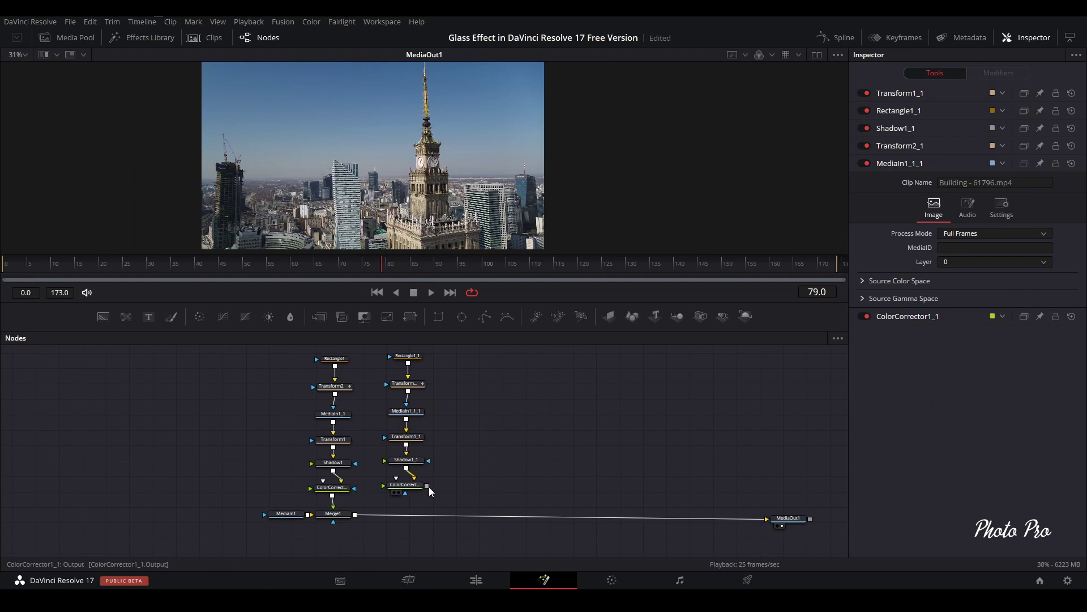
drag(428, 486, 357, 517)
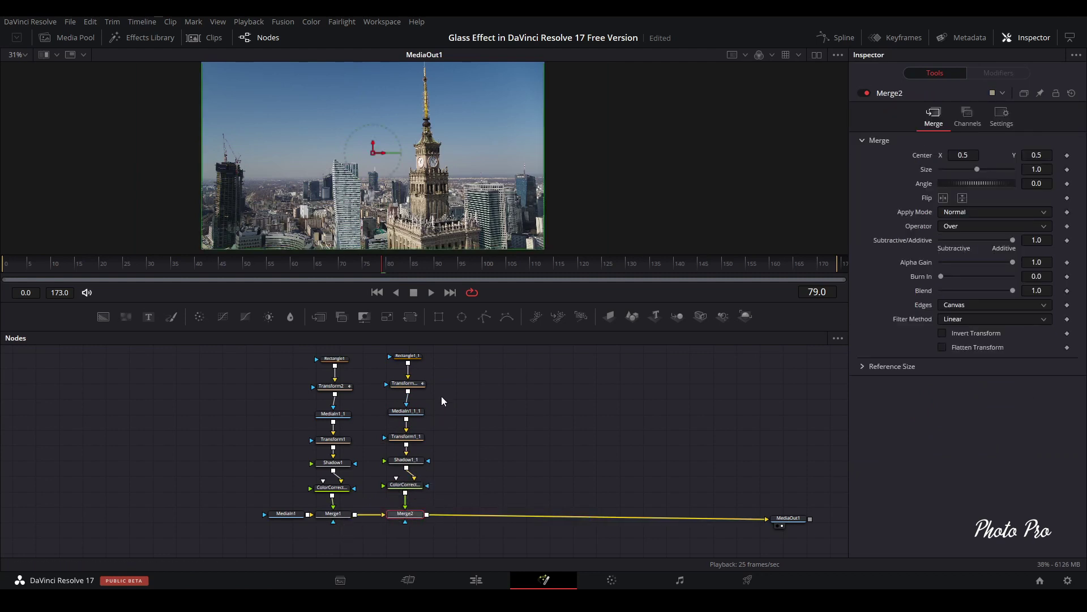
Add a Time Speed node after ColorCorrector1_1 with a Delay of 25.
drag(439, 355, 402, 468)
click(404, 474)
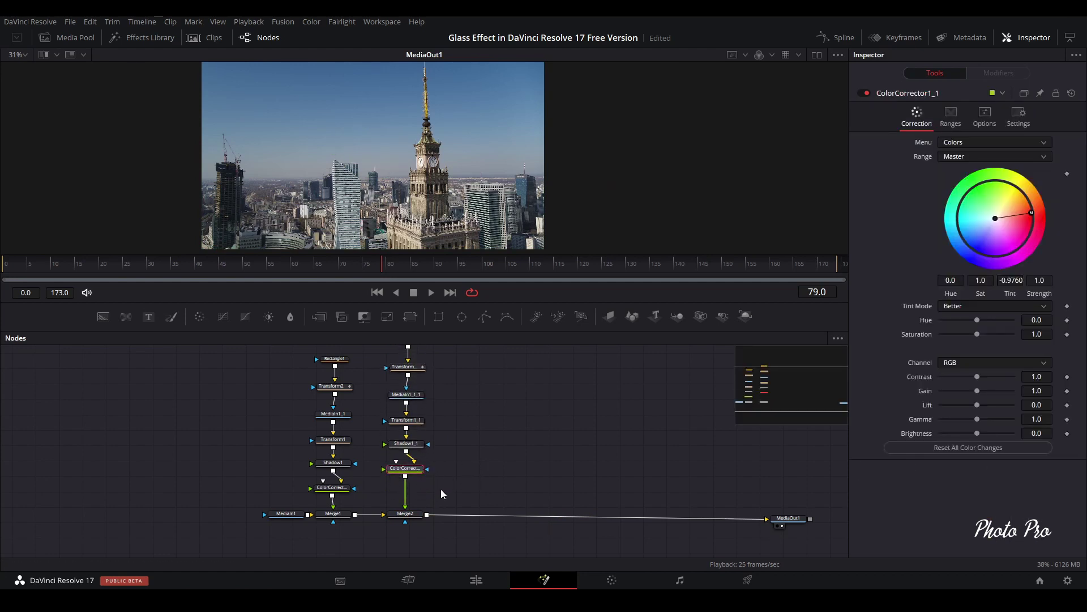
key(shift+space)
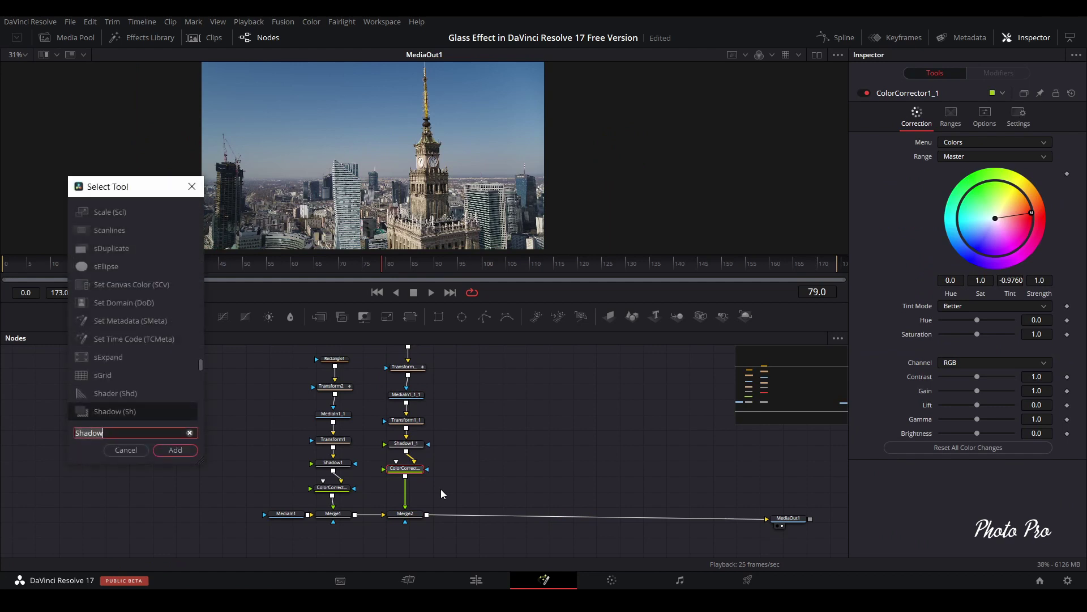
text(time)
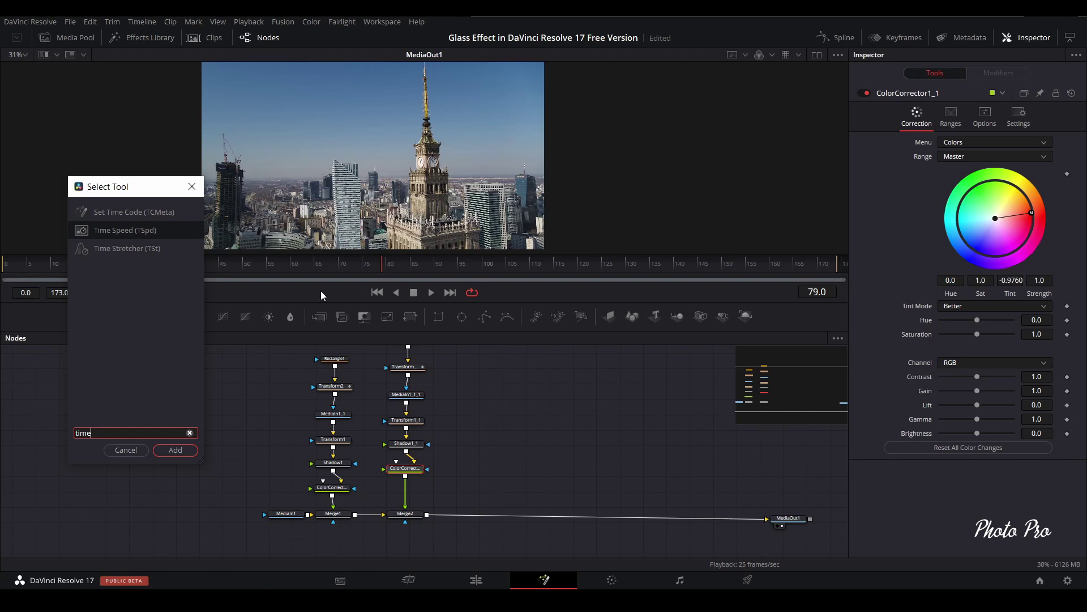
click(174, 452)
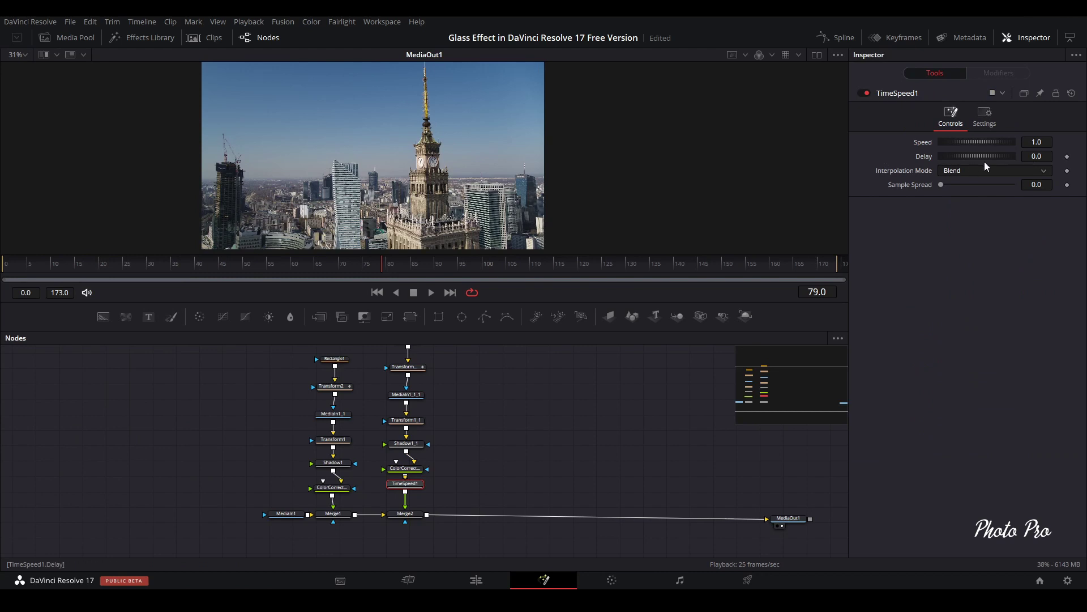
click(1036, 156)
double_click(1037, 156)
key(Tab)
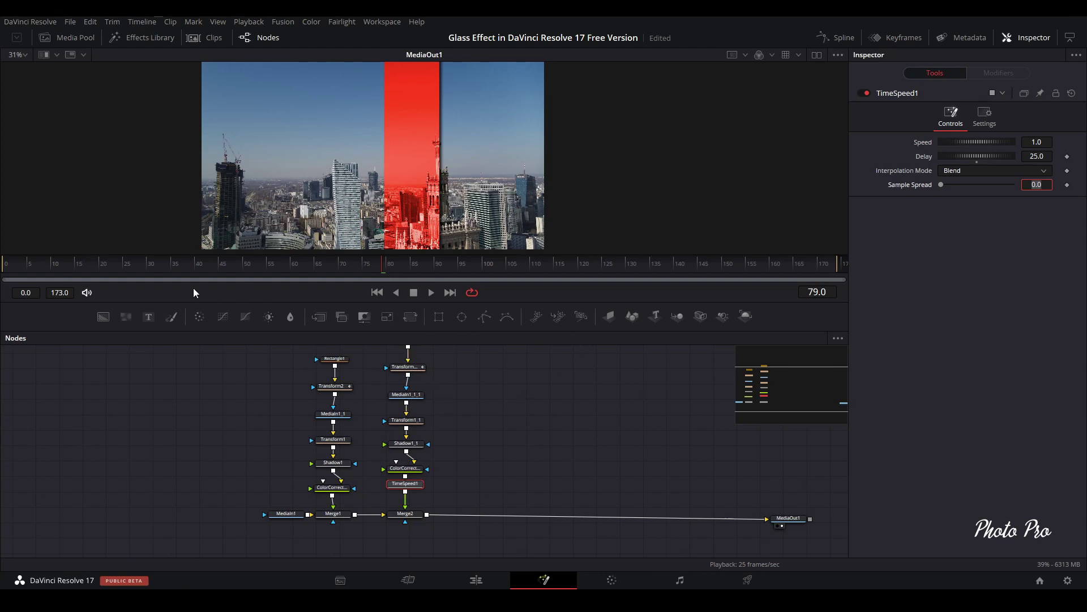
Play back from the transition start to preview the delayed second strip.
click(130, 269)
click(431, 292)
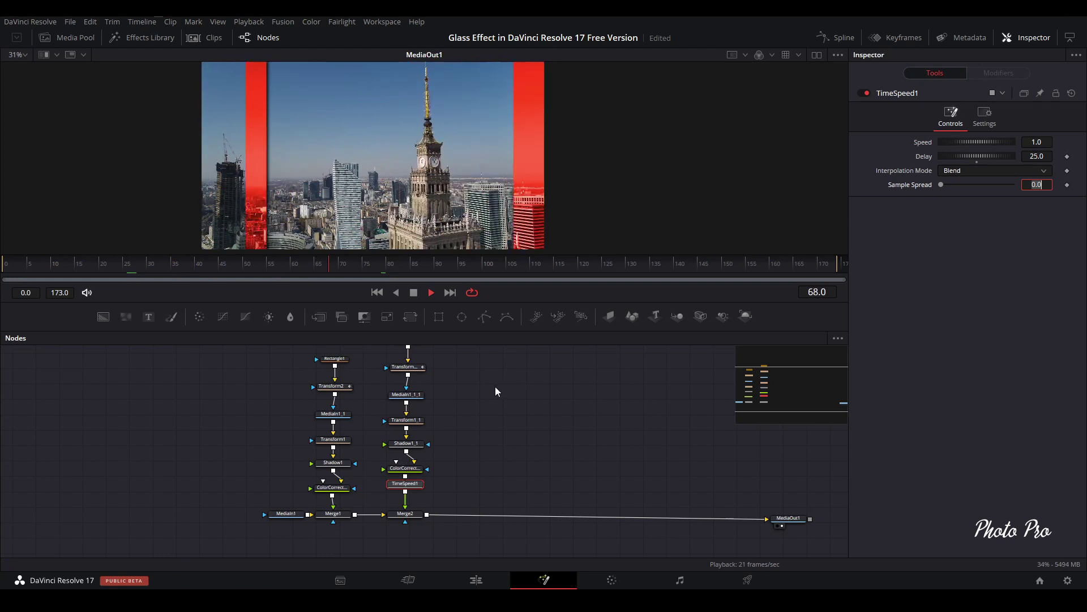
key(BackSpace)
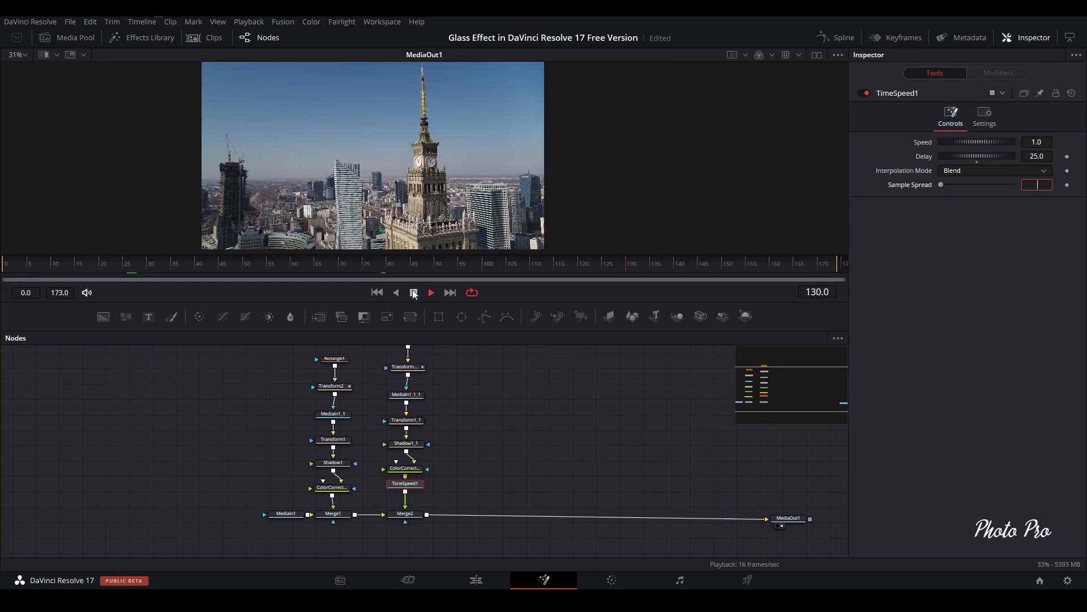
Shift ColorCorrector1_1's tint toward purple for the second strip.
click(405, 469)
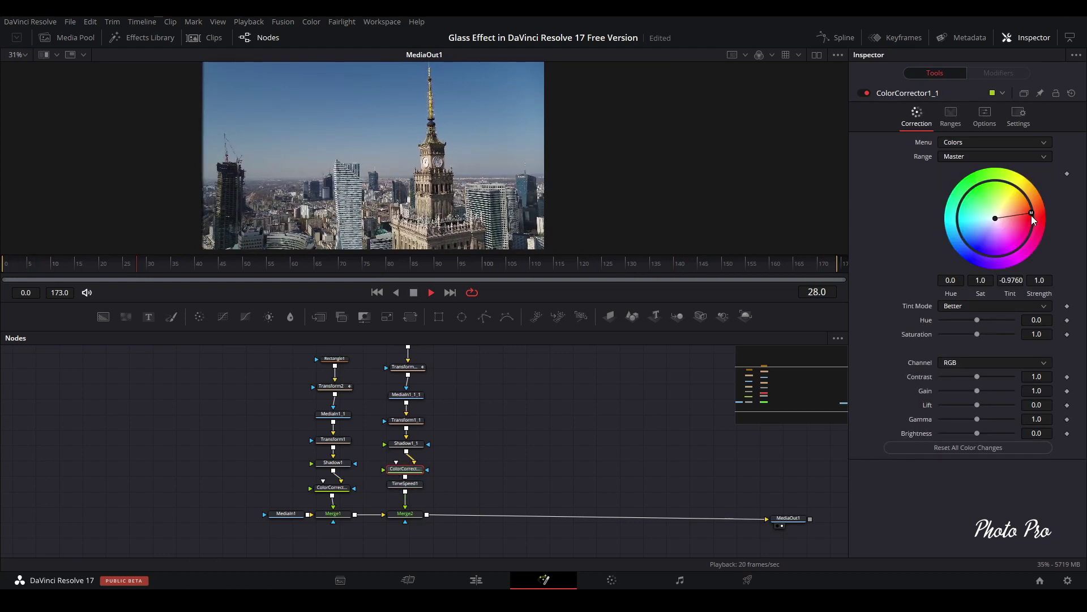
drag(1031, 213, 973, 311)
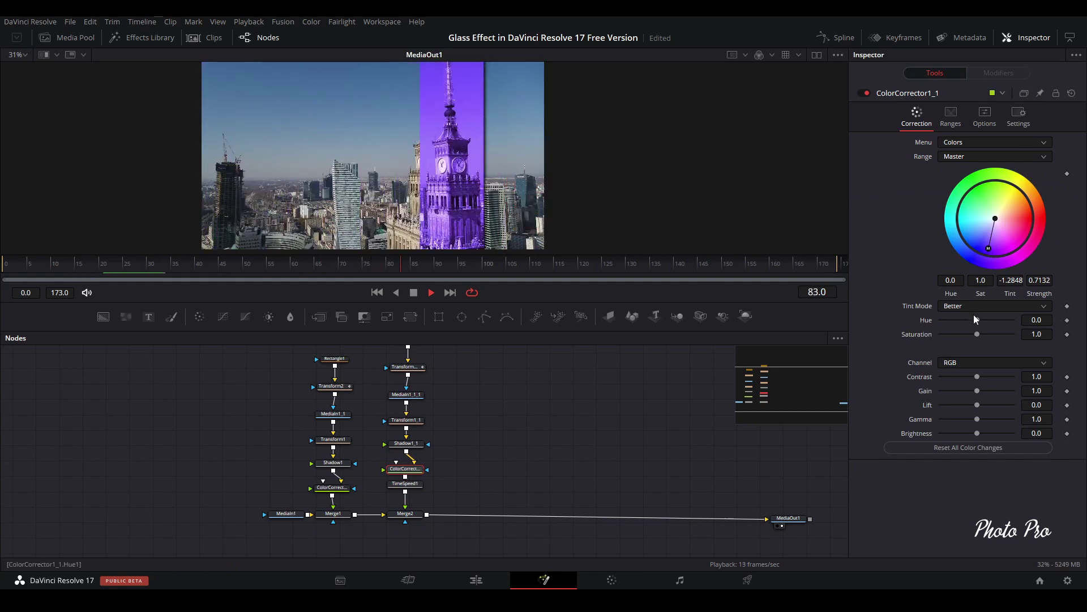
click(415, 293)
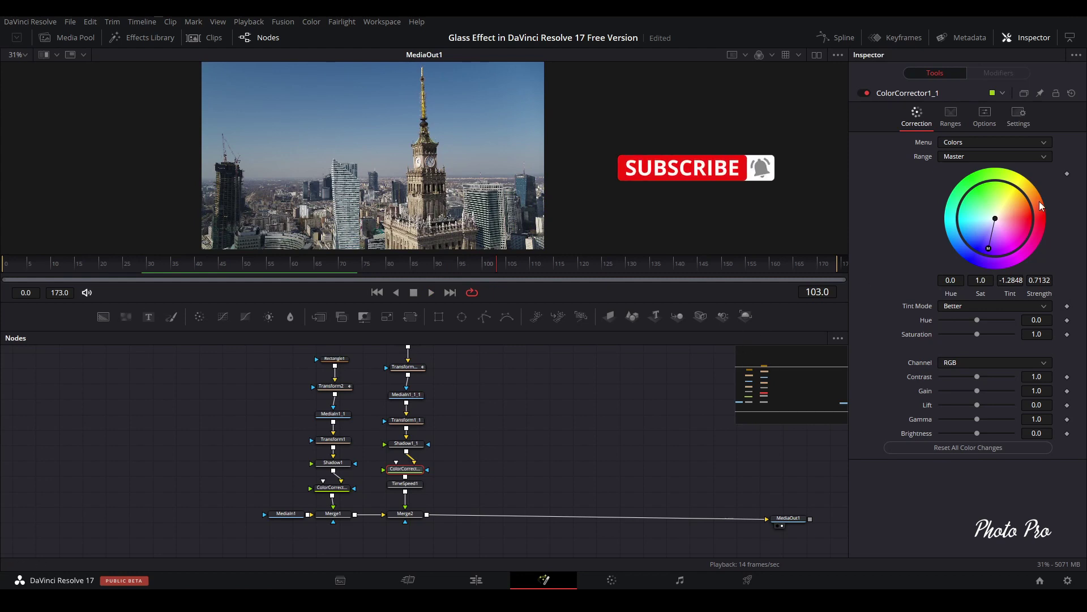
Change TimeSpeed1's Delay to 18 and preview the transition from frame 28.
click(405, 483)
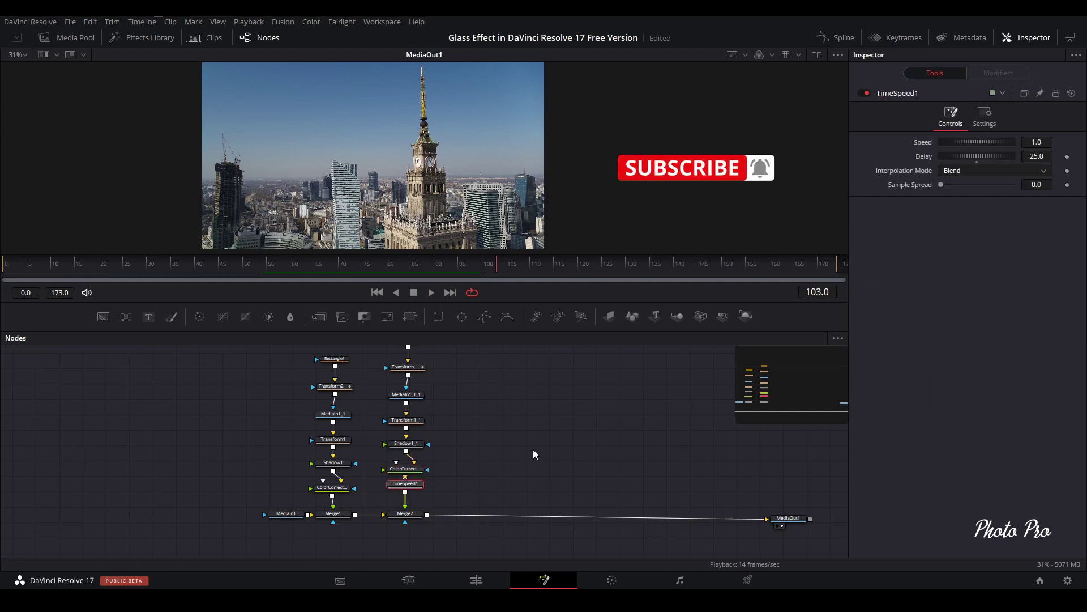
click(1036, 155)
text(23.2)
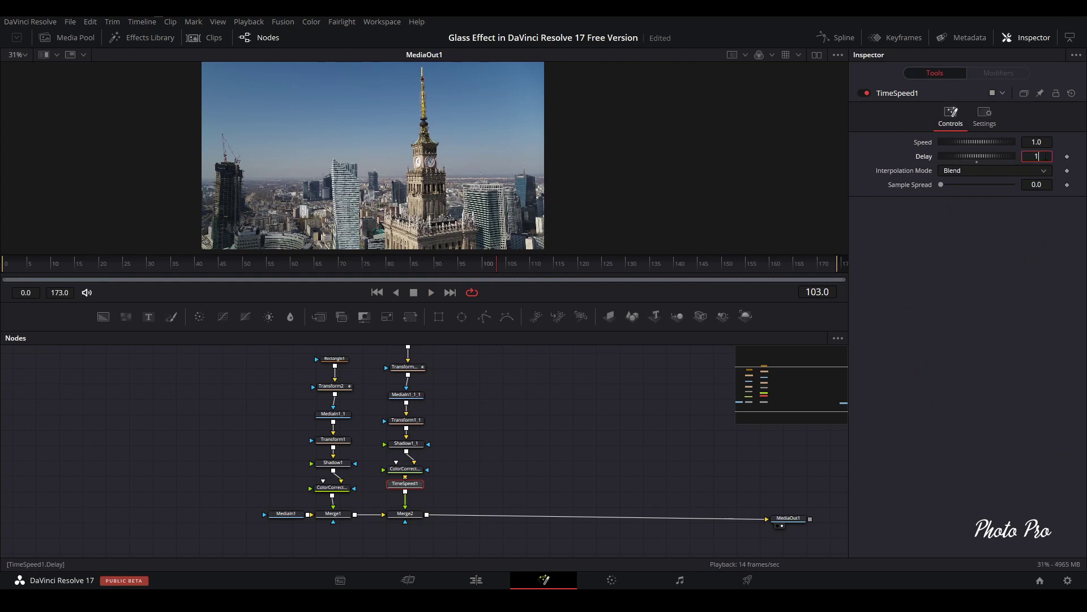
key(Tab)
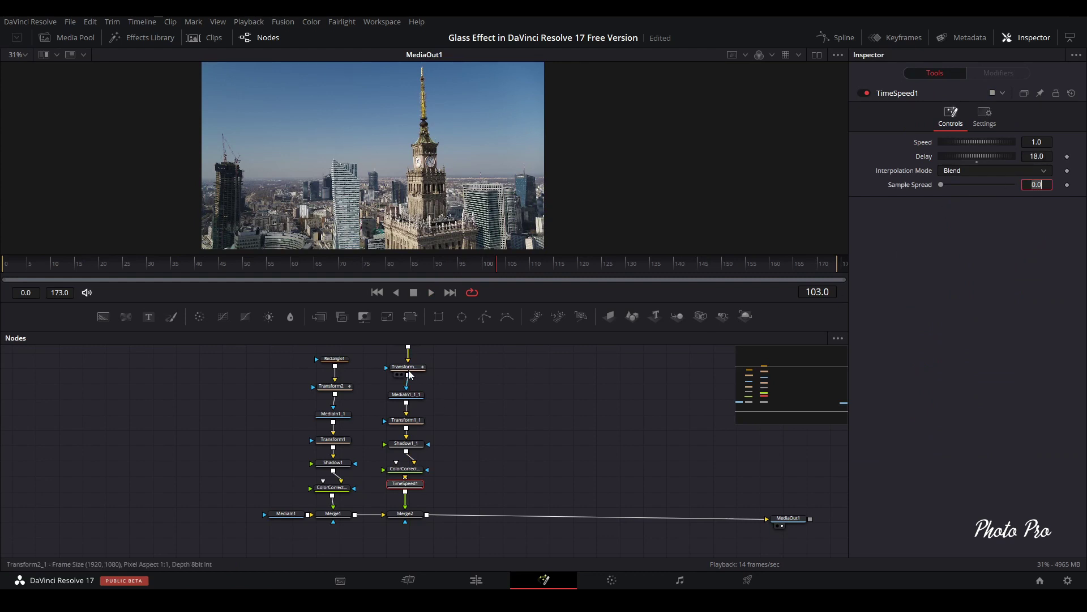
click(140, 261)
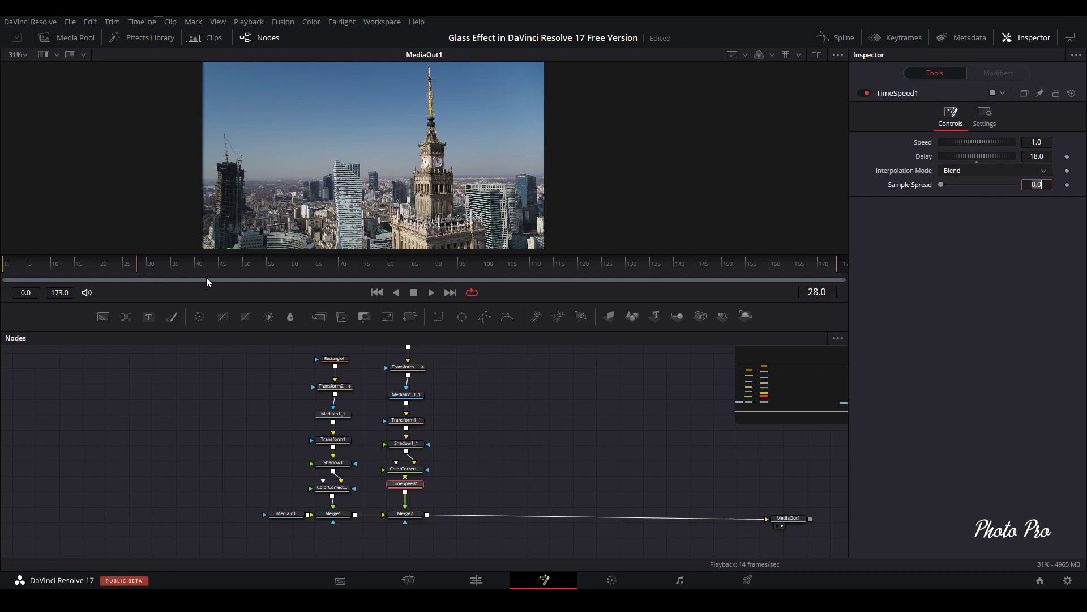
click(430, 292)
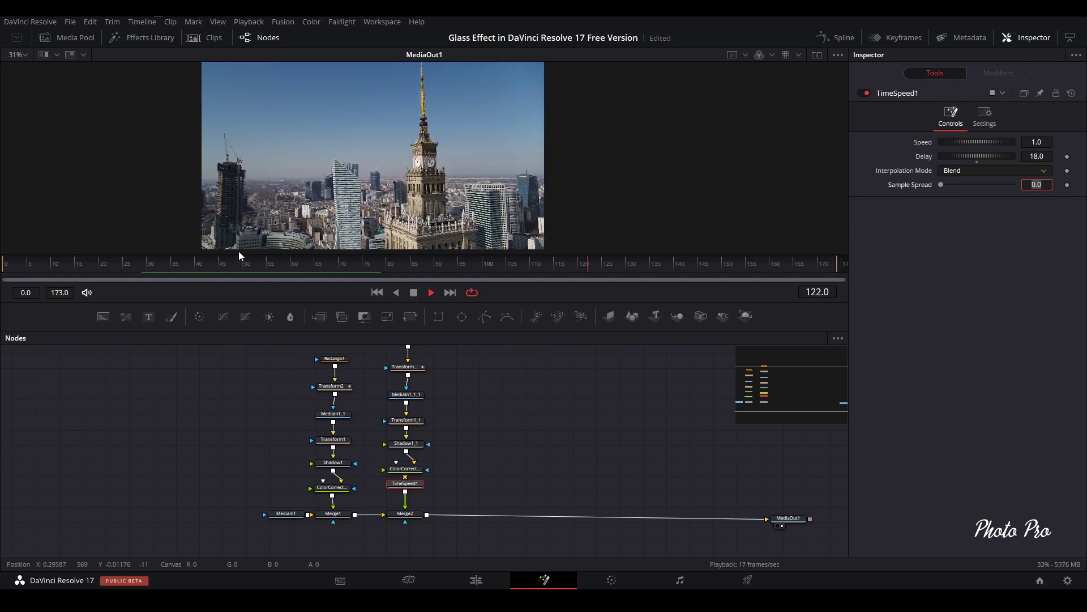
click(132, 260)
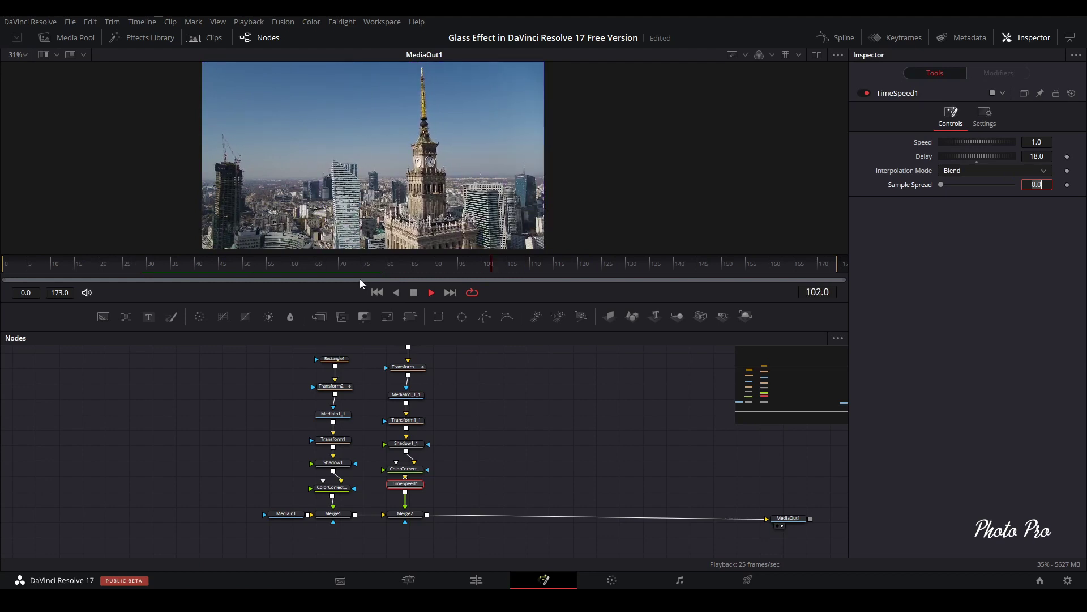
click(415, 294)
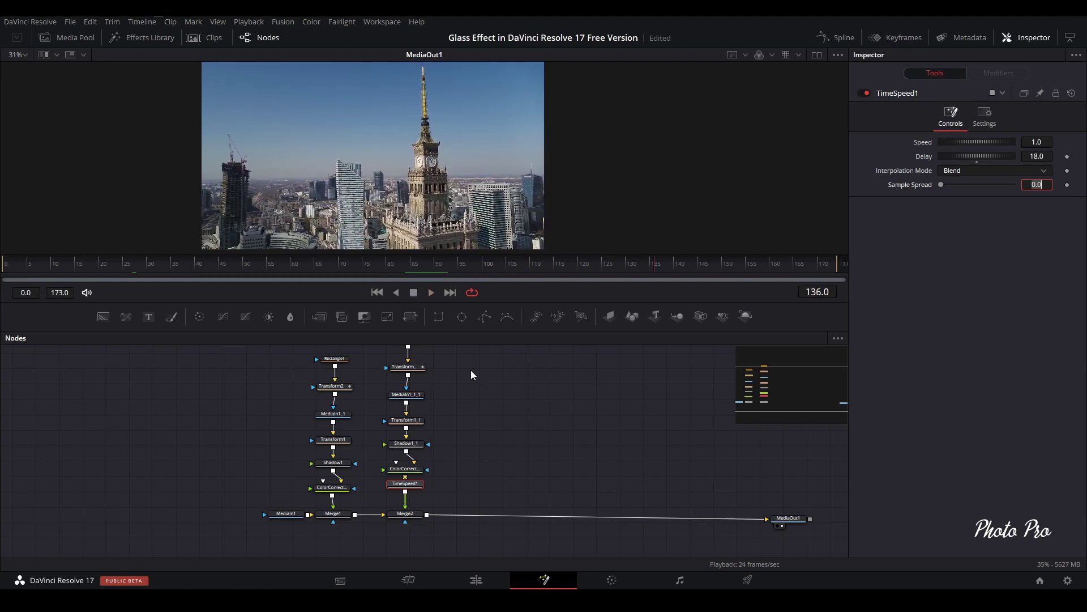
scroll(508, 425, up, 2)
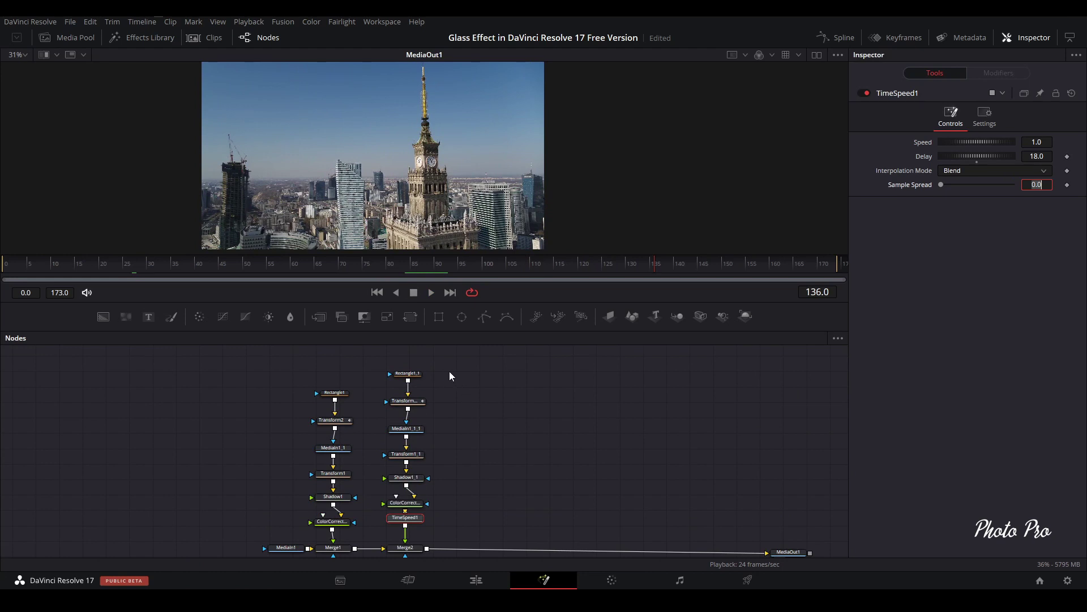
drag(448, 370, 380, 526)
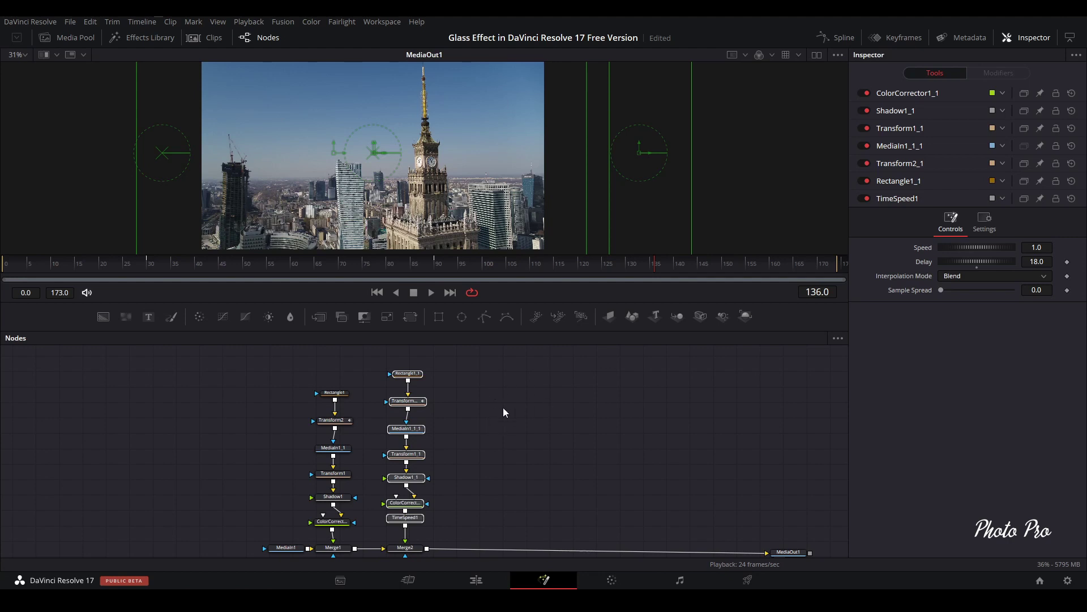
click(556, 408)
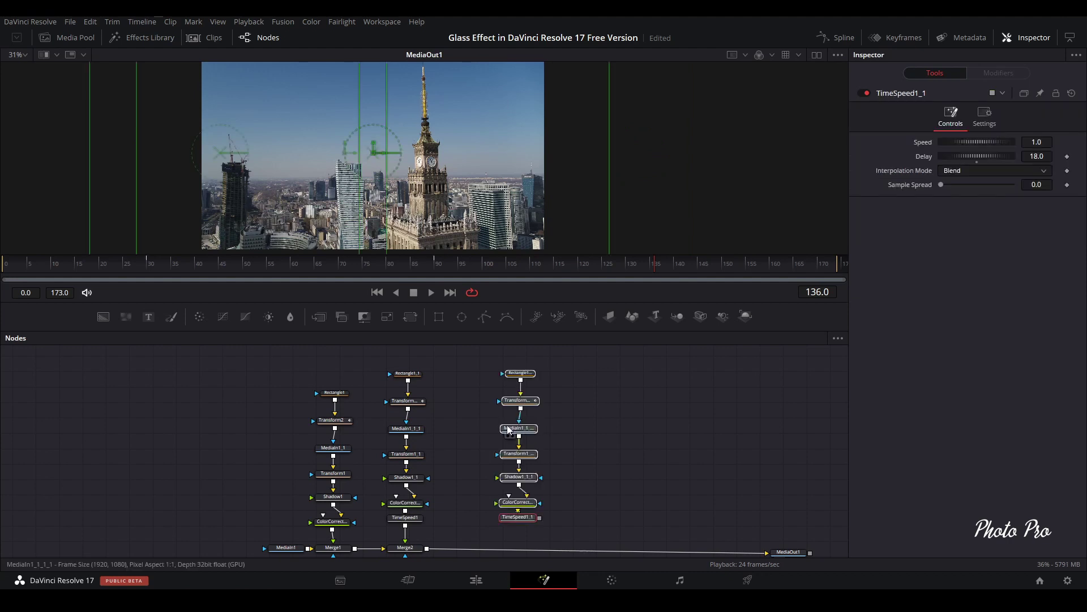
drag(508, 430, 470, 430)
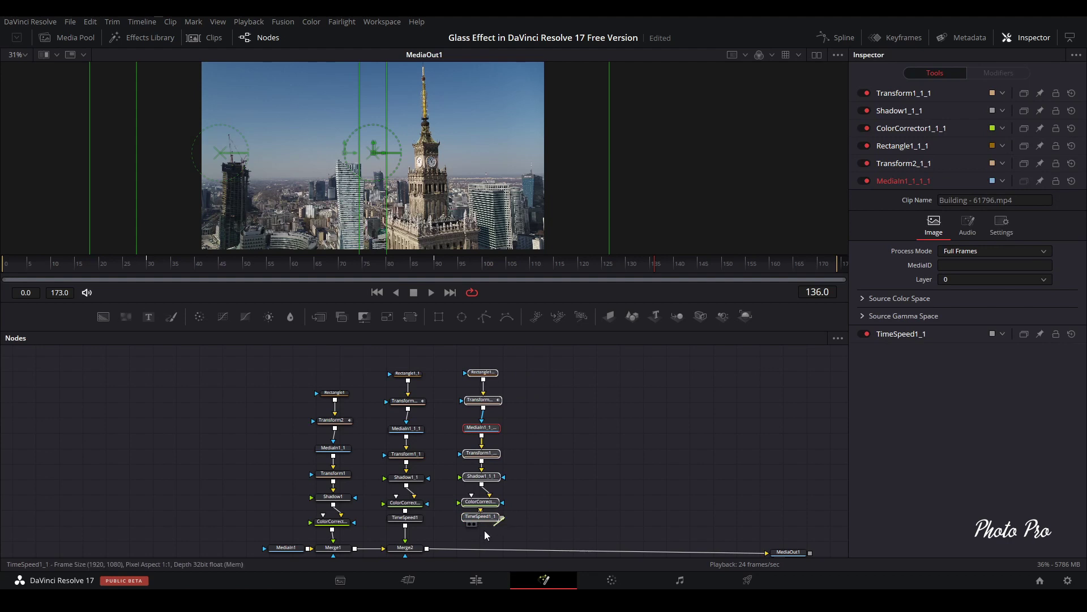
drag(502, 517, 428, 548)
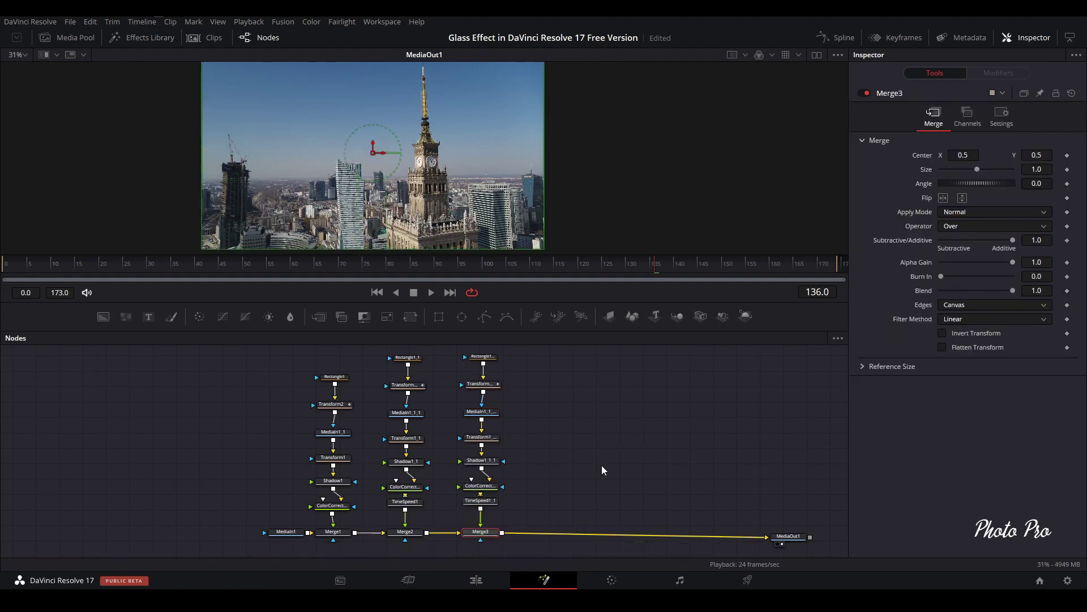
scroll(542, 483, up, 2)
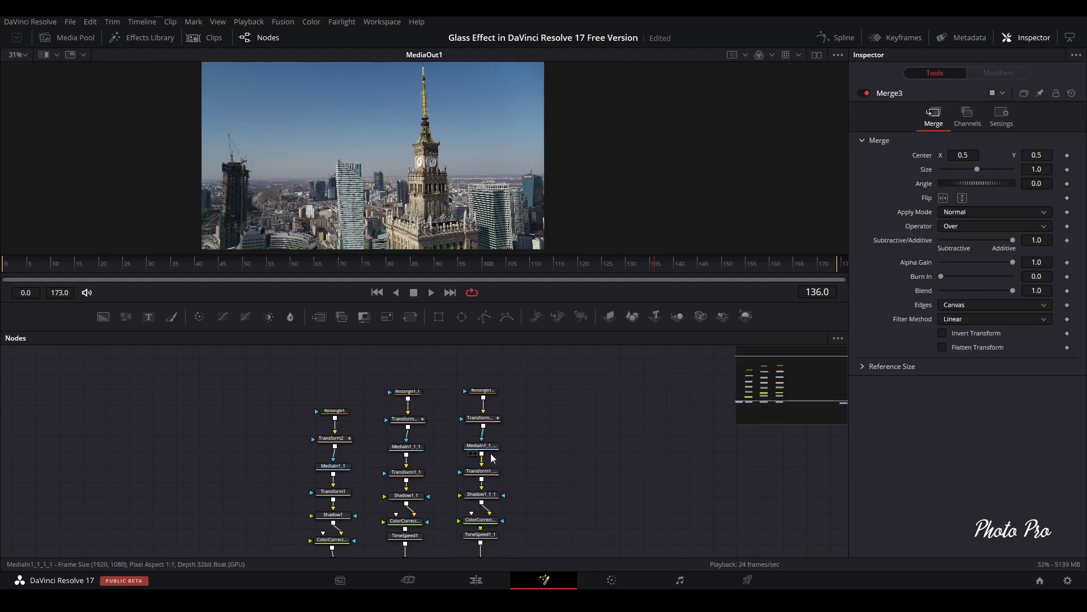
Move Transform2_1_1's pivot toward the right edge at frame 25 and preview the third strip's sweep.
click(482, 419)
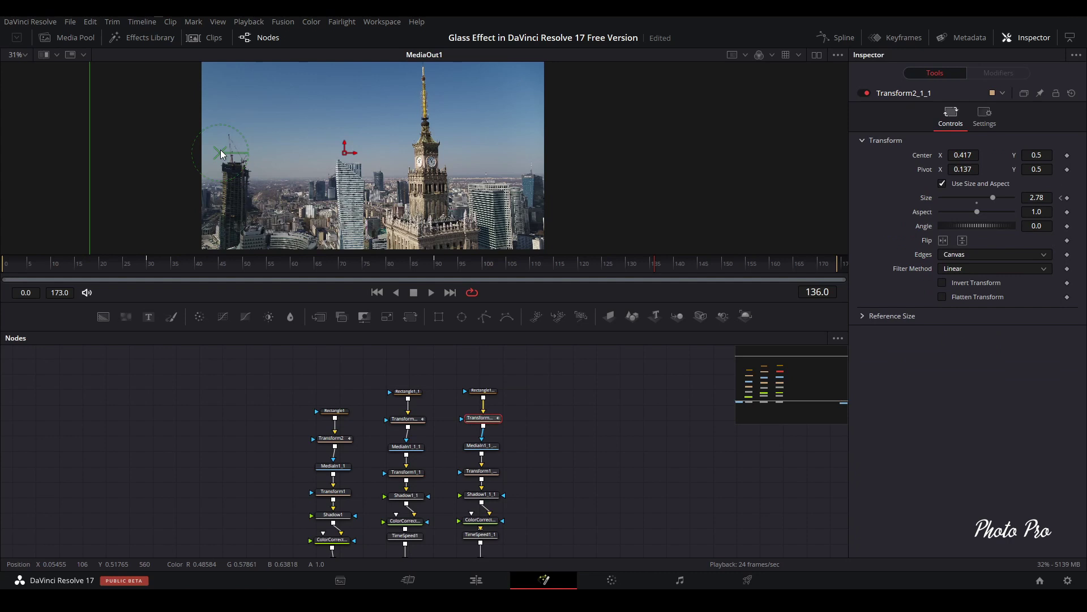
click(127, 261)
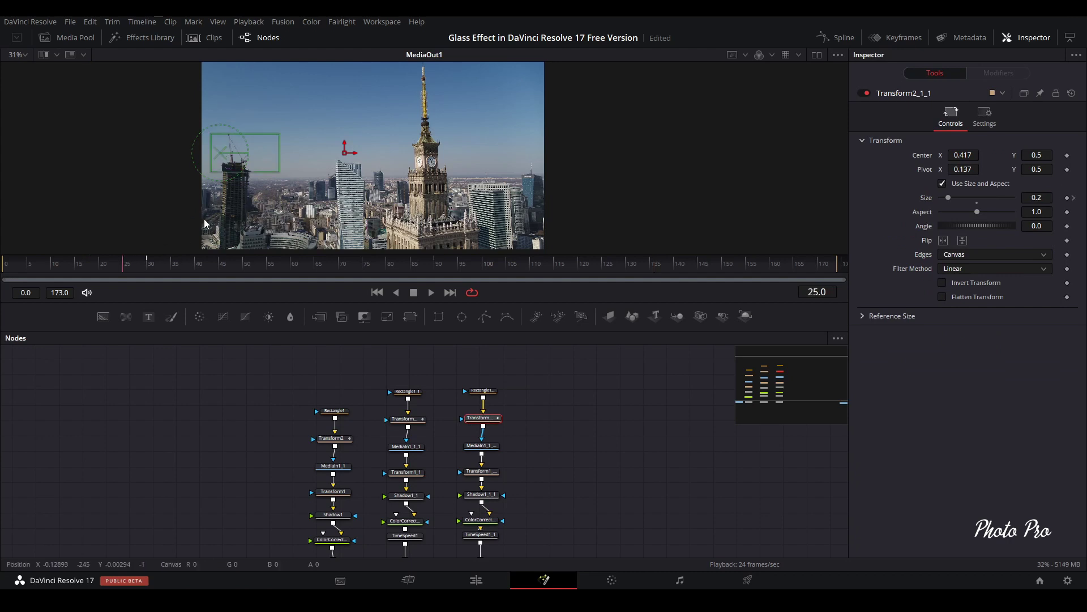
drag(222, 153, 552, 161)
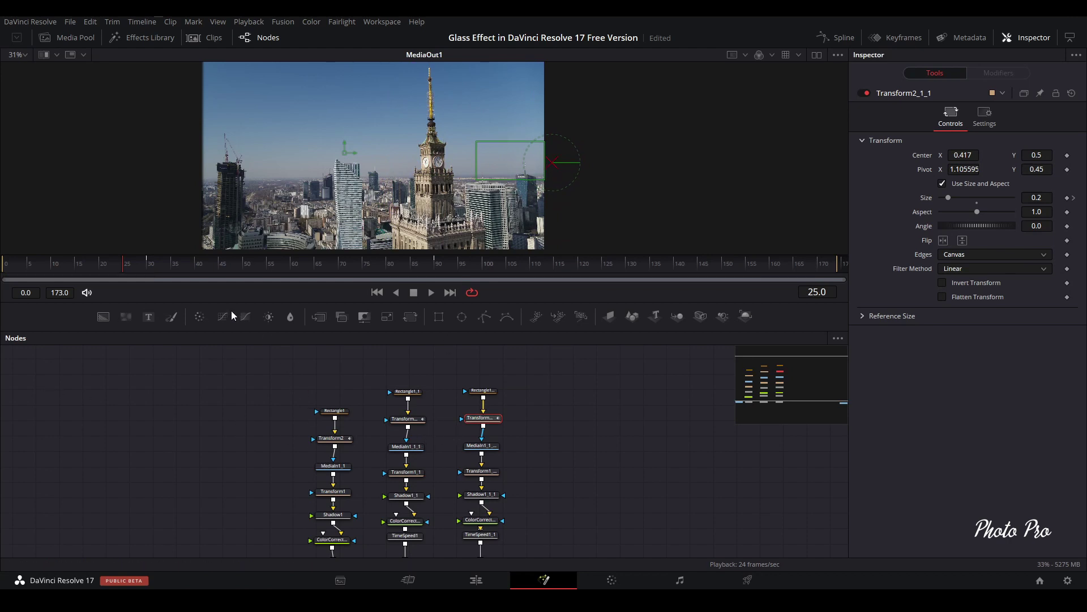
click(105, 264)
key(space)
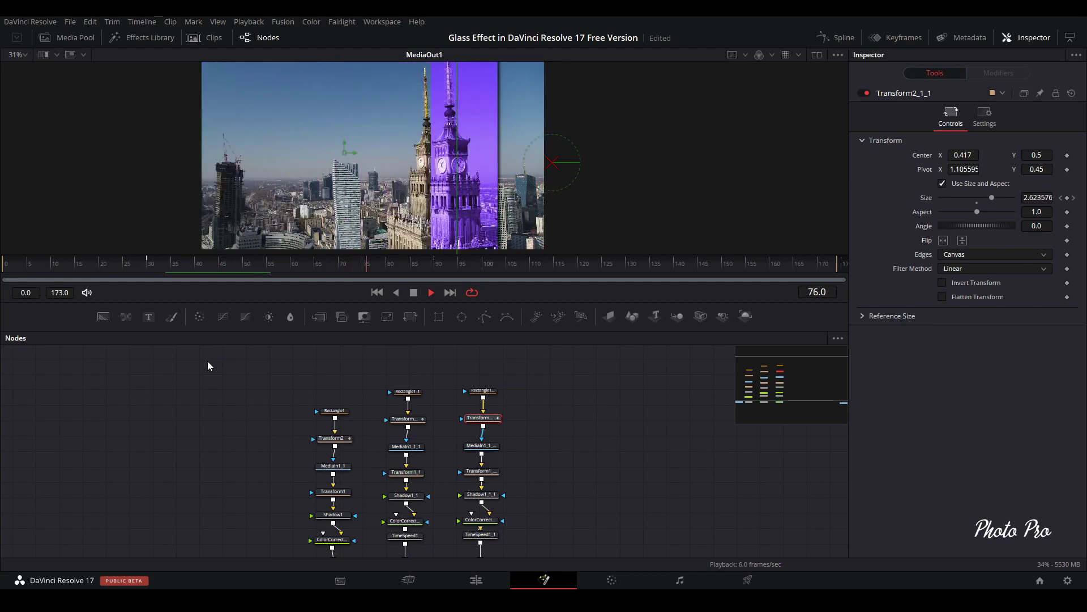
key(space)
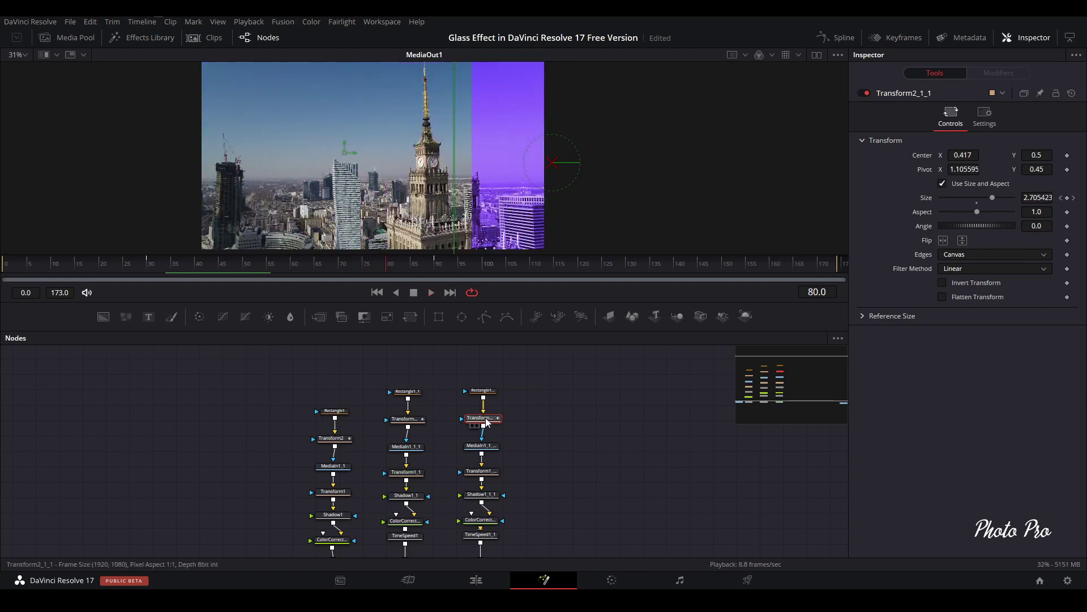
Retint ColorCorrector1_1_1 to Tint -0.8559, Strength 0.665, preview, and select the third strip chain.
click(486, 521)
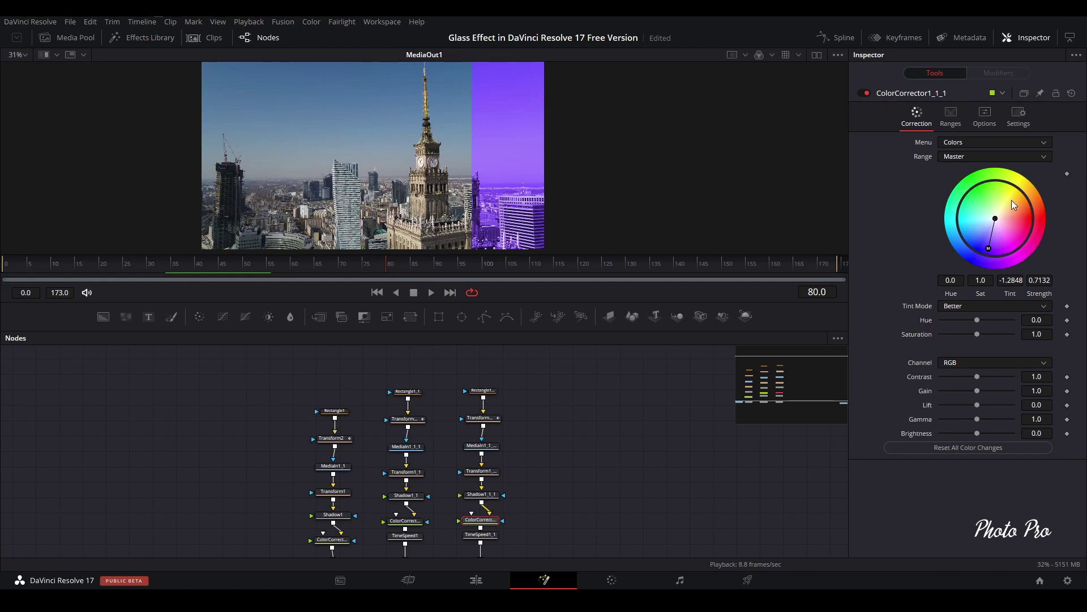
drag(1012, 200, 1013, 194)
click(127, 264)
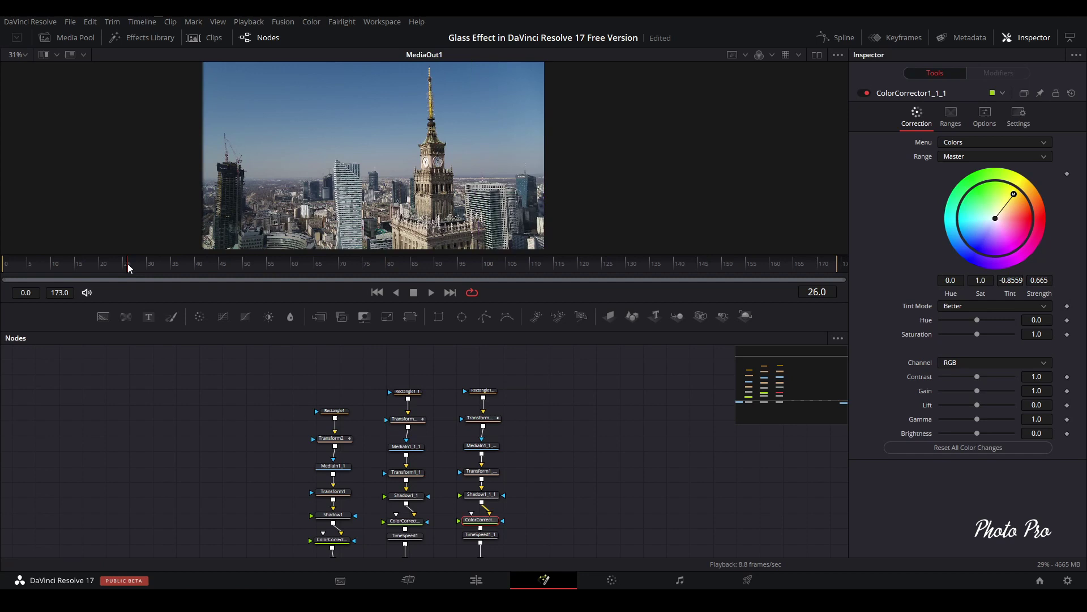
key(space)
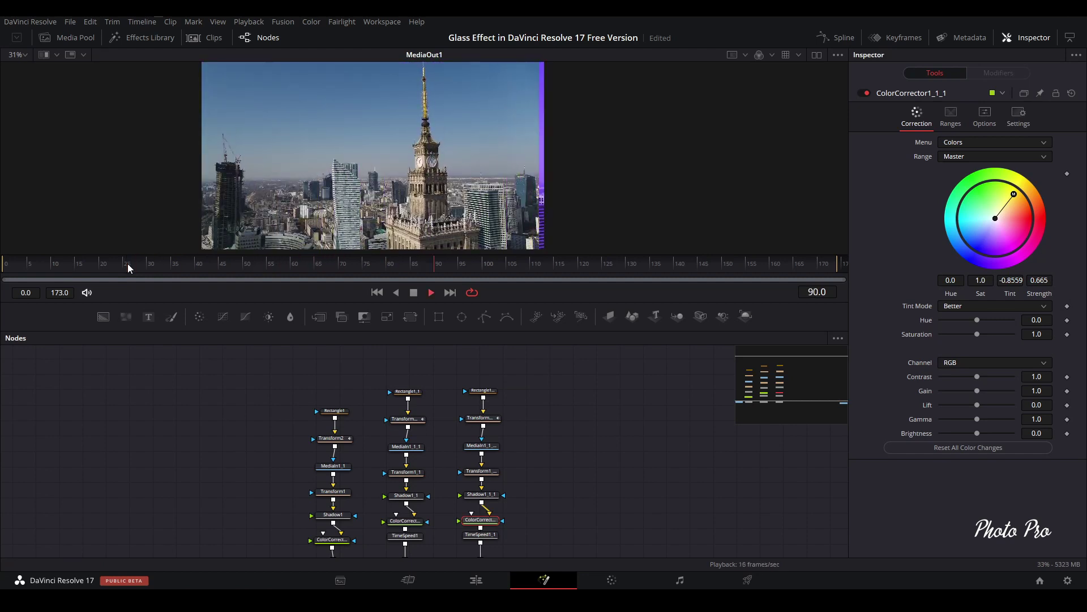
key(space)
drag(528, 377, 468, 547)
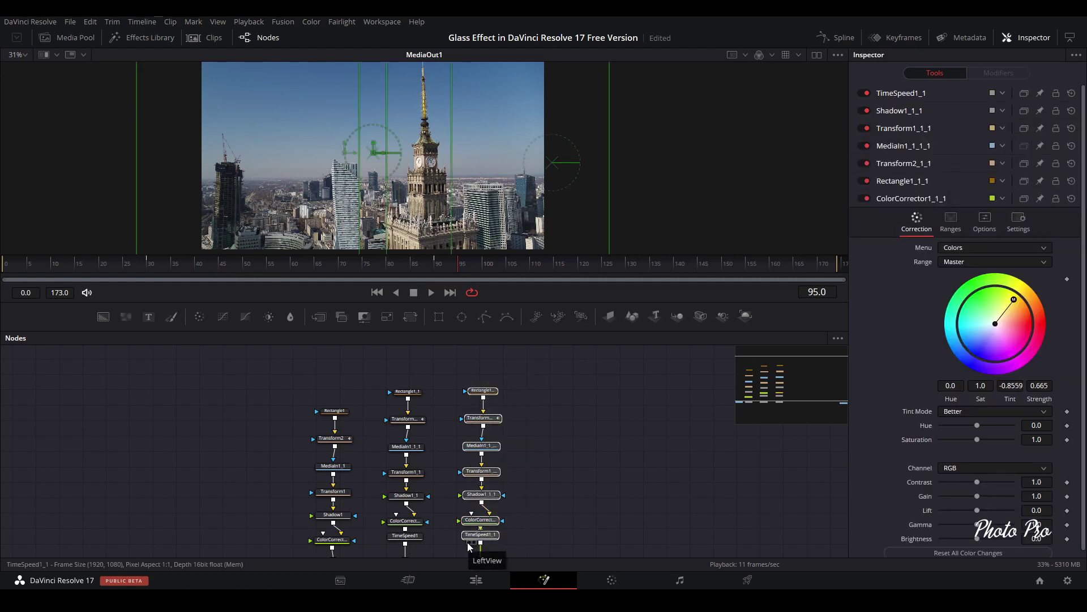
Paste a fourth copy of the strip chain and link its output into Merge4.
click(569, 465)
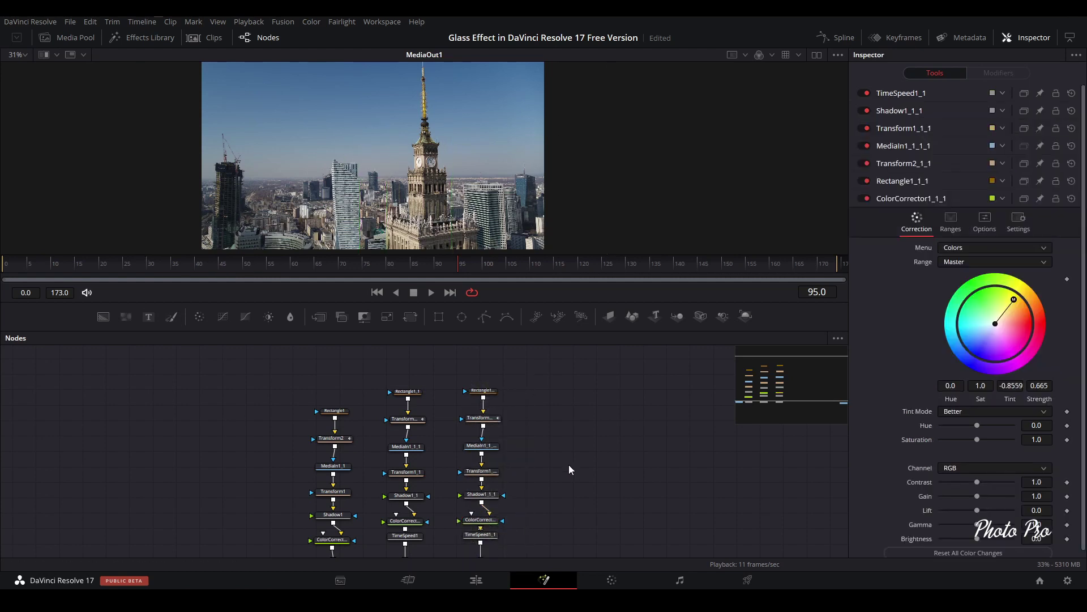
key(ctrl+v)
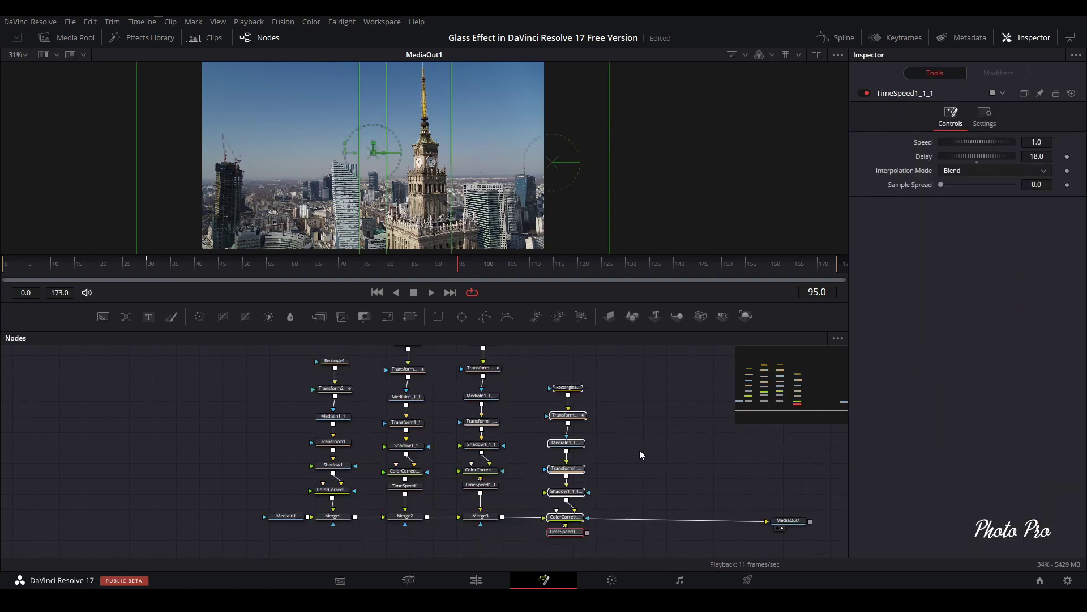
drag(583, 428, 568, 393)
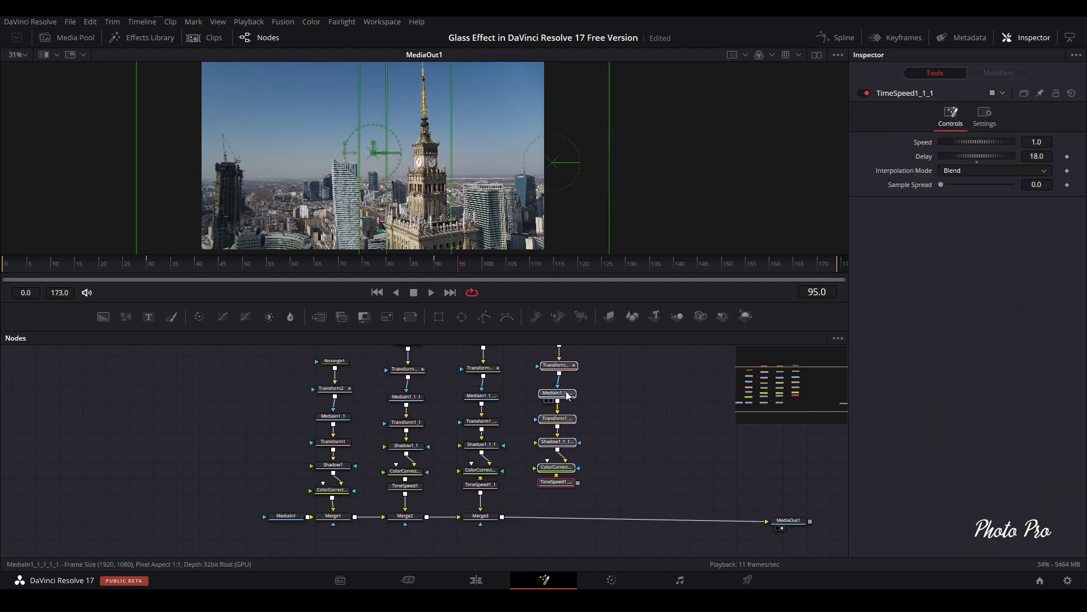
drag(578, 482, 501, 520)
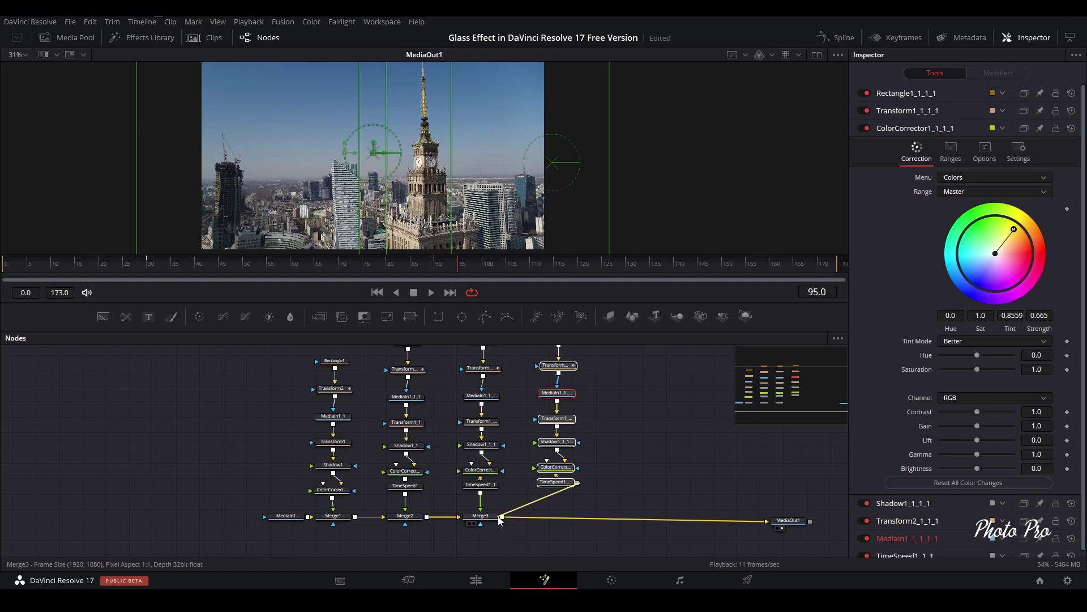
Set the new TimeSpeed node's Delay to 30 and preview the four-strip transition.
click(560, 483)
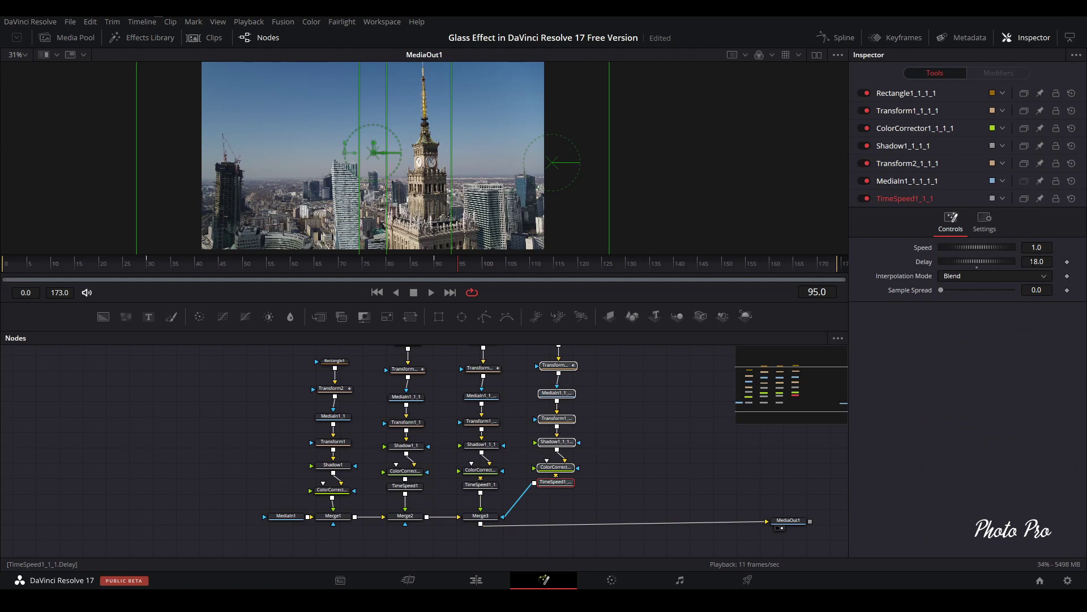
click(1036, 261)
text(19.1)
key(Return)
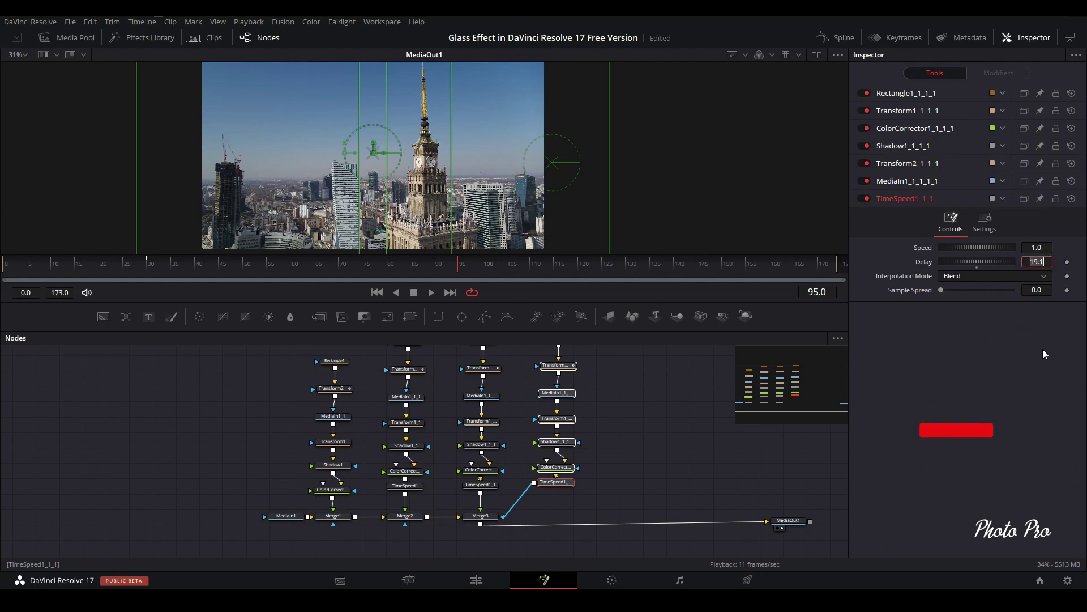
text(30)
key(Tab)
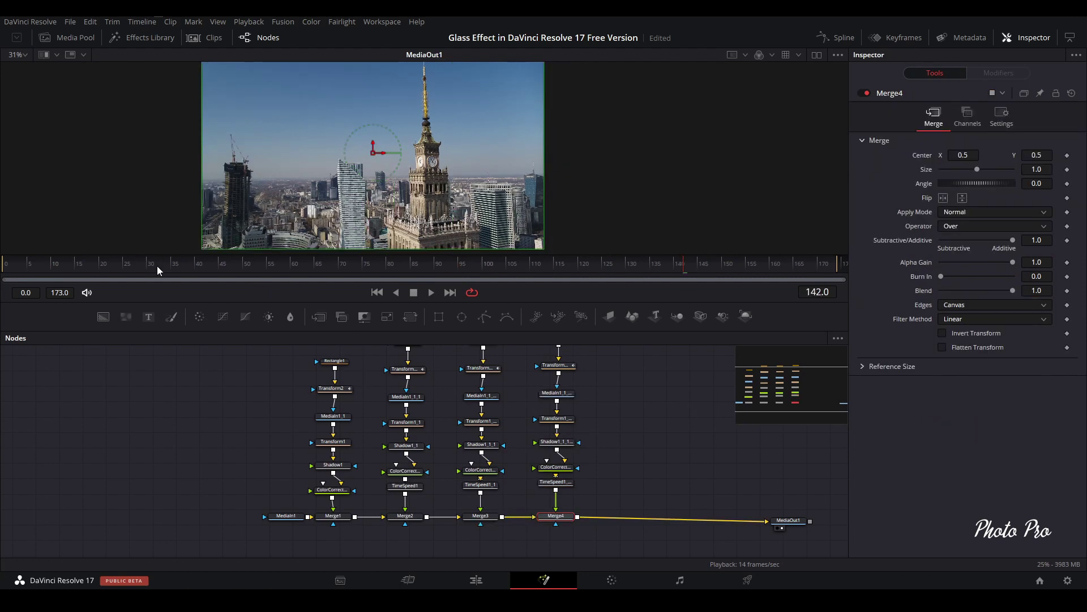
click(138, 264)
key(space)
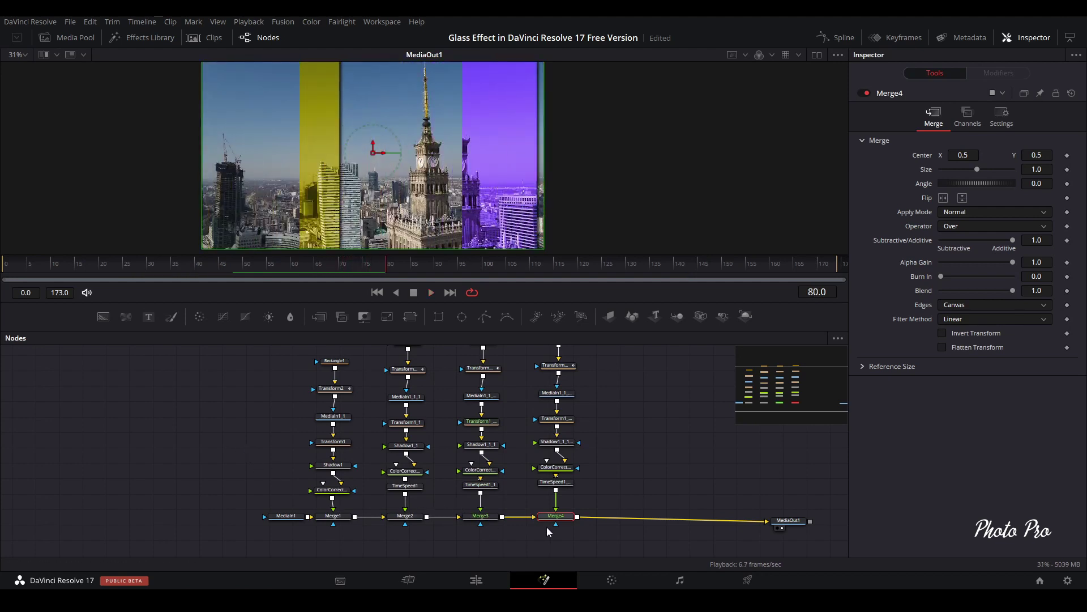
key(space)
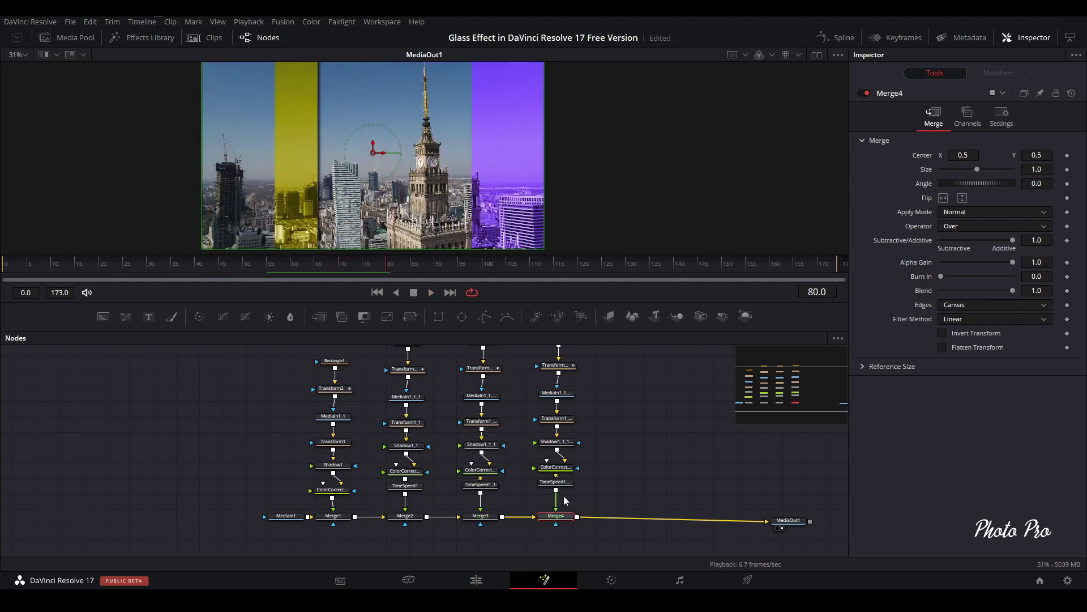
Retint ColorCorrector1_1_1_1 from yellow to cyan, preview the sweep, and return to the Edit page.
click(557, 469)
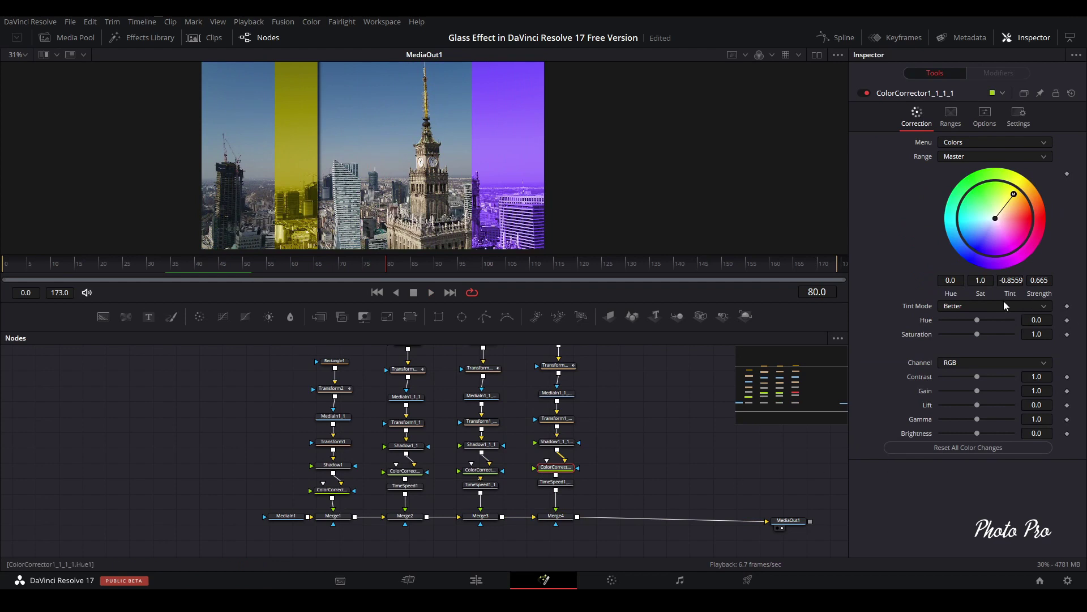
drag(1014, 195, 981, 224)
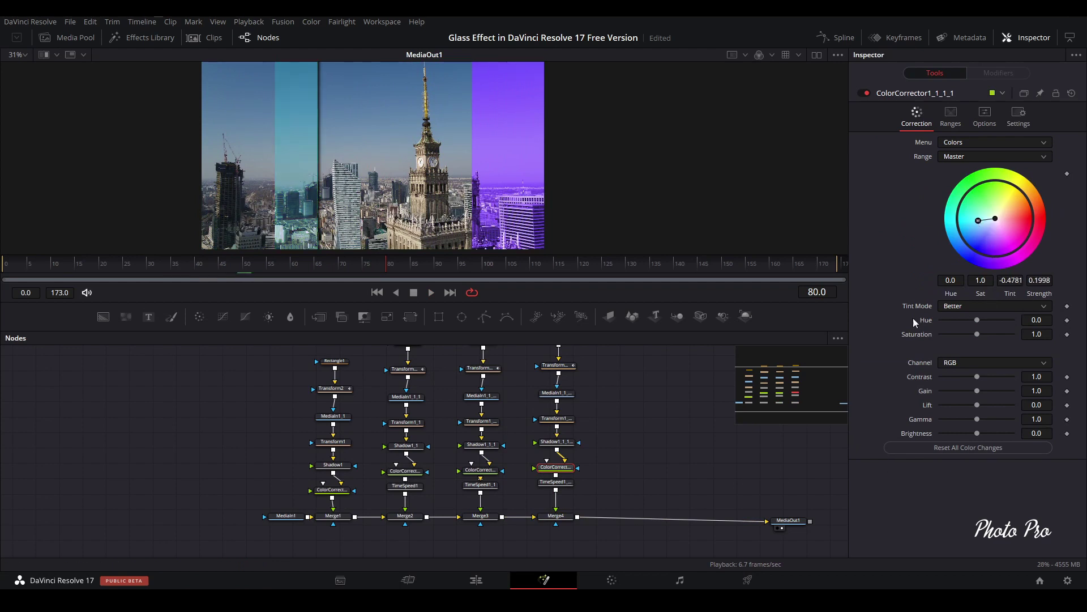
click(135, 262)
key(space)
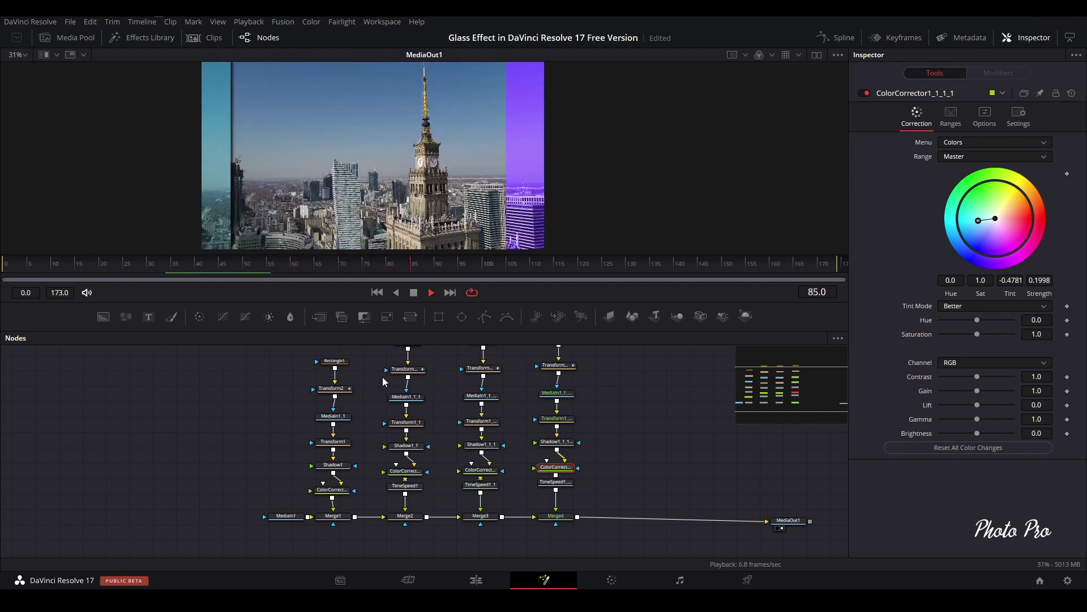
key(space)
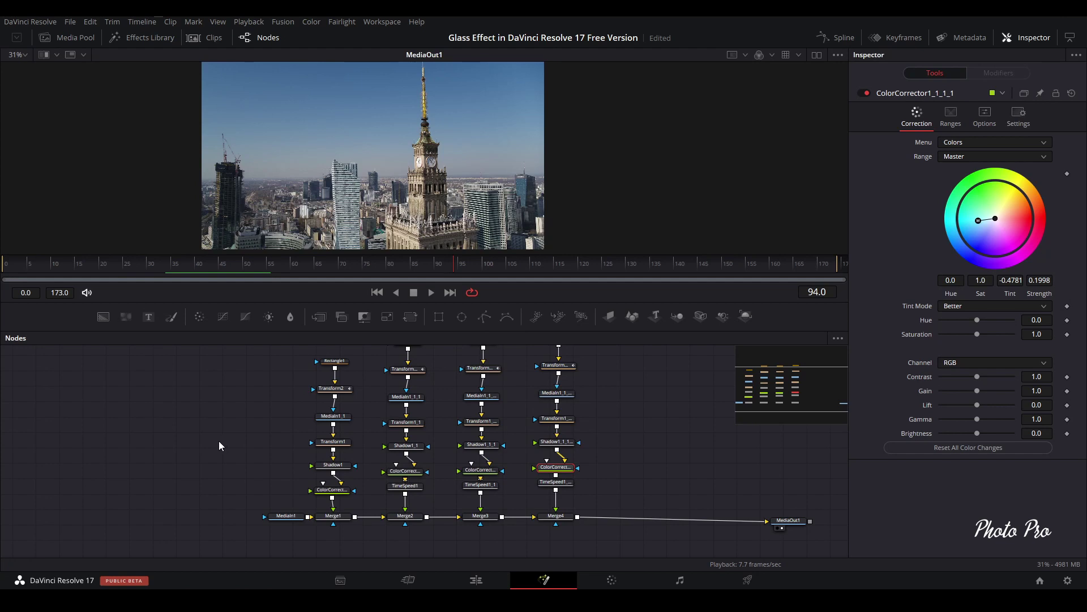
click(478, 582)
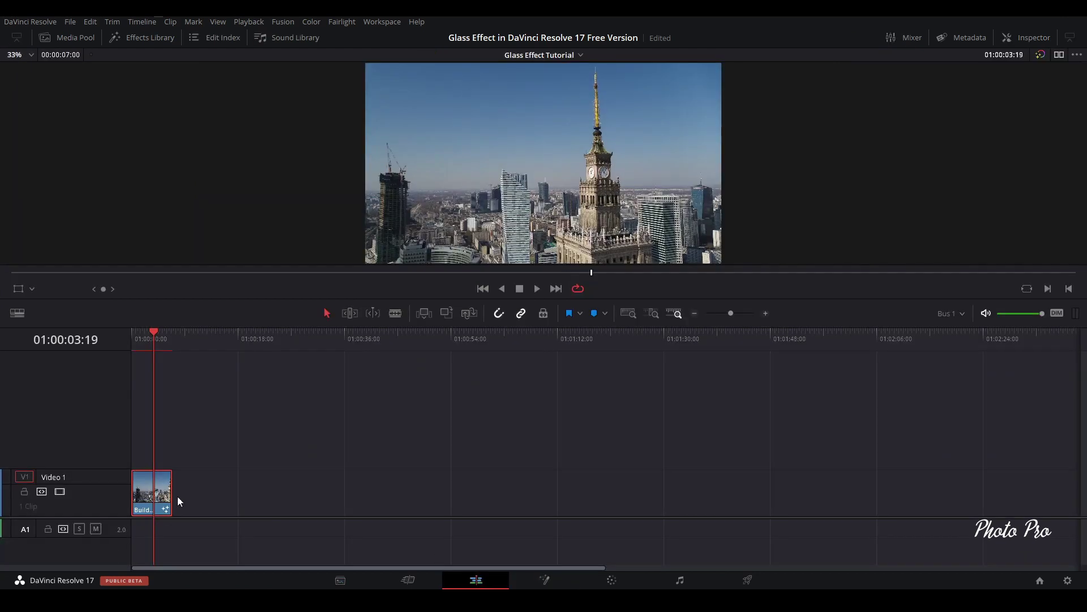
drag(152, 330, 138, 331)
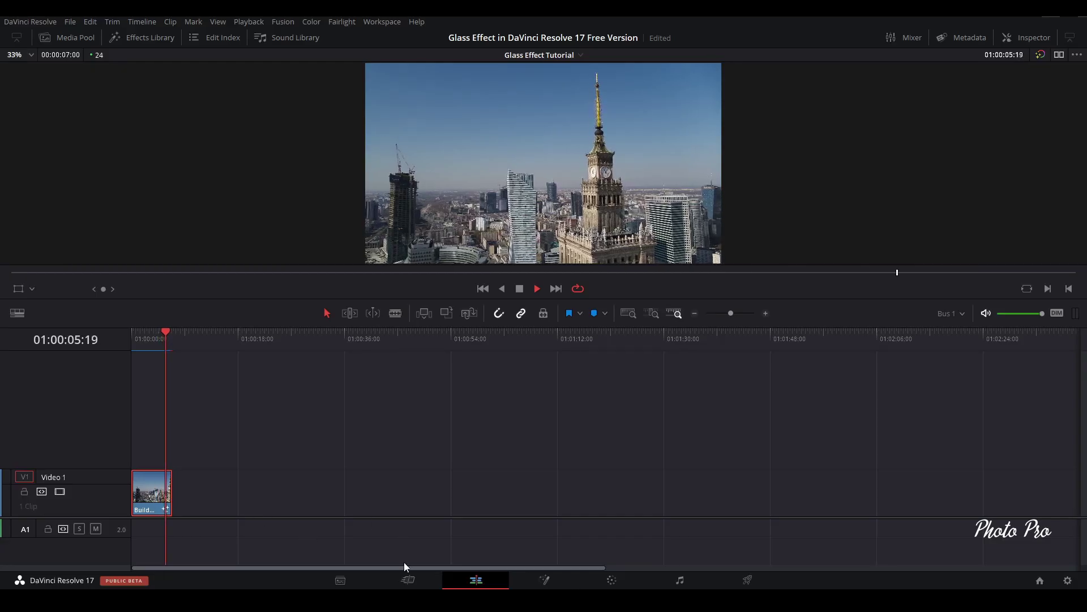
key(space)
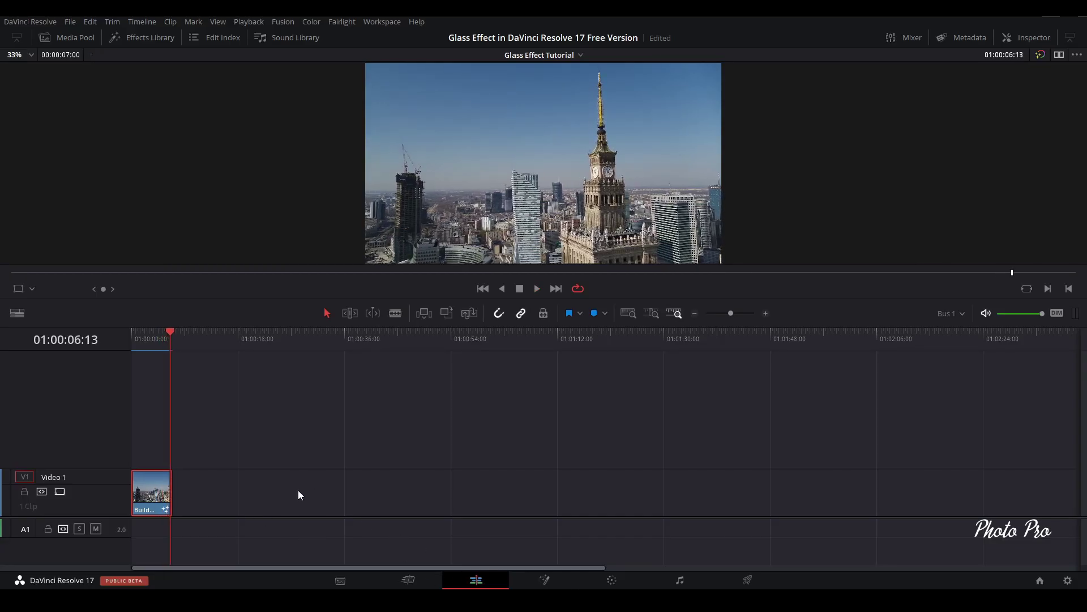